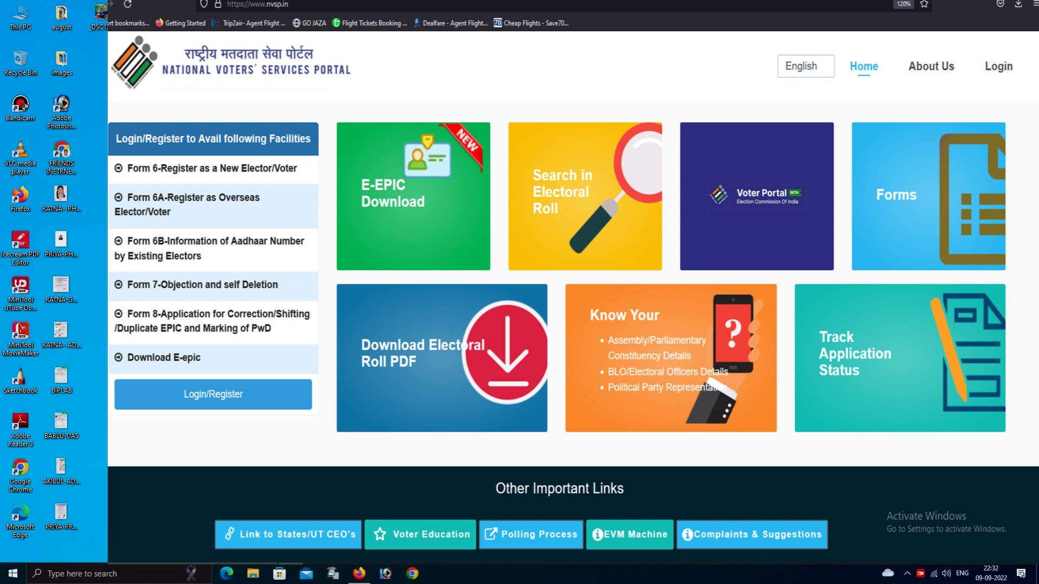
Step: Minimize the Firefox window showing nvsp.in so the Windows desktop is visible
{"action": "key", "text": "super+d"}
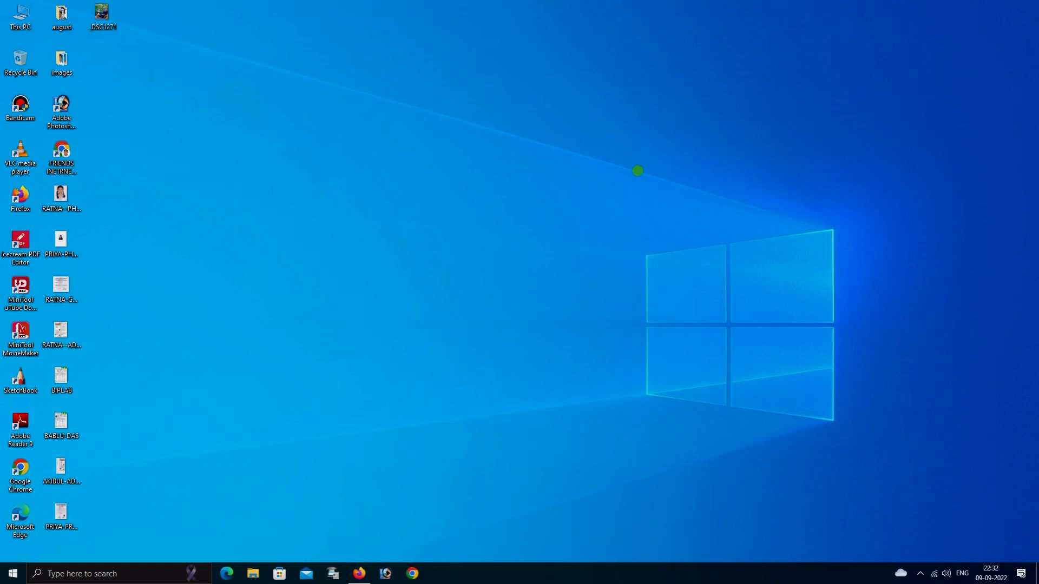
Step: Refresh the desktop twice, then restore the Firefox window with the NVSP home page
{"action": "right_click", "coordinate": [640, 109]}
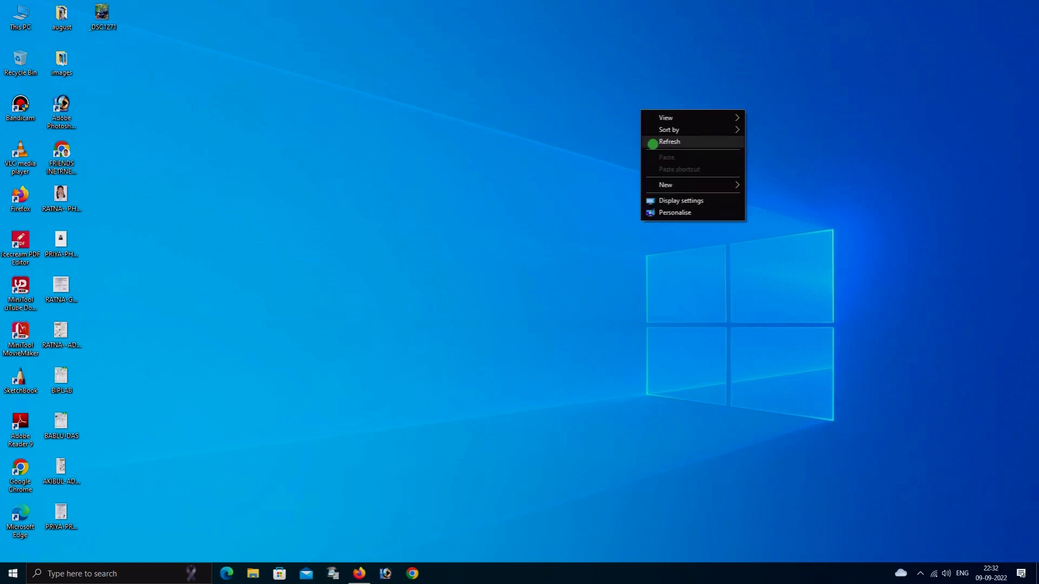
{"action": "left_click", "coordinate": [656, 142]}
{"action": "right_click", "coordinate": [591, 96]}
{"action": "left_click", "coordinate": [596, 100]}
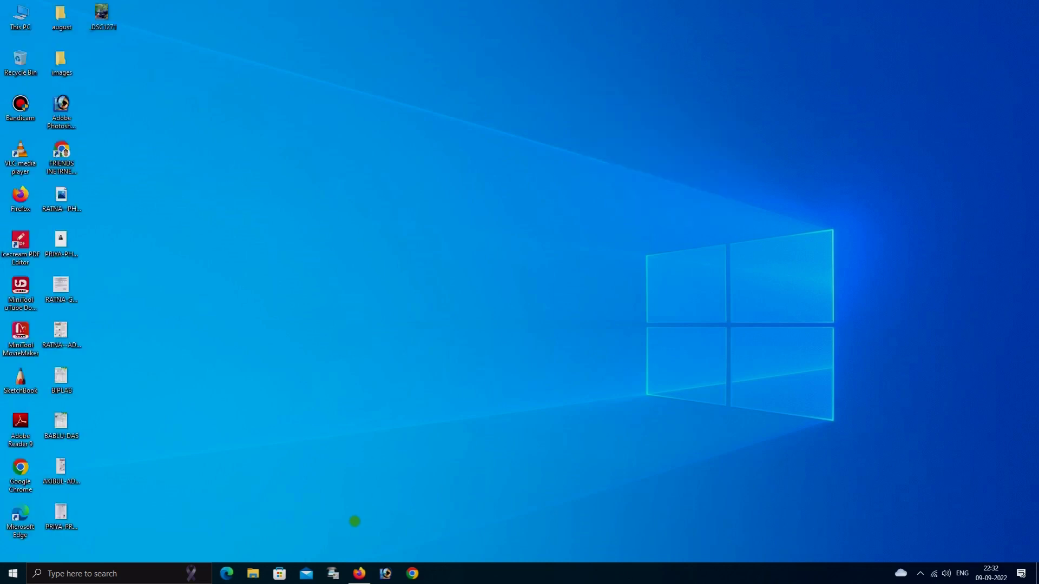
{"action": "left_click", "coordinate": [359, 574]}
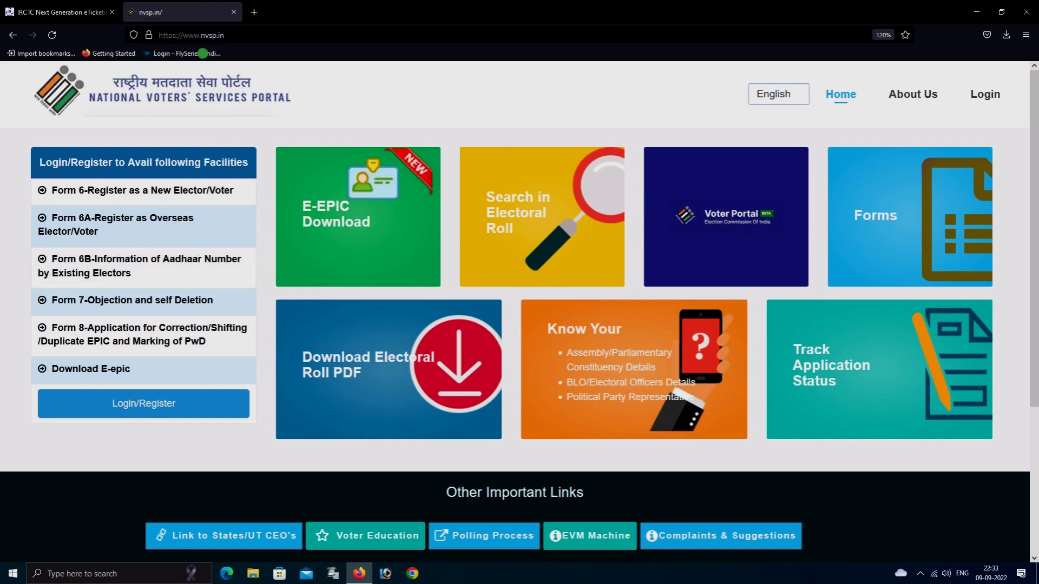
Step: Go to the NVSP login page and open the new-user registration page
{"action": "left_click", "coordinate": [238, 36]}
{"action": "left_click", "coordinate": [38, 164]}
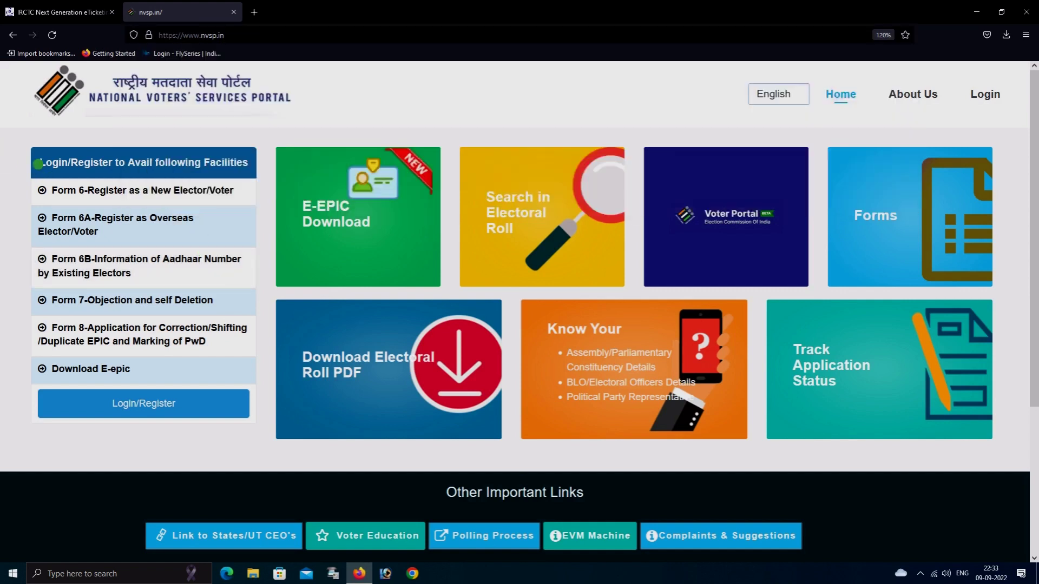
{"action": "left_click", "coordinate": [128, 406]}
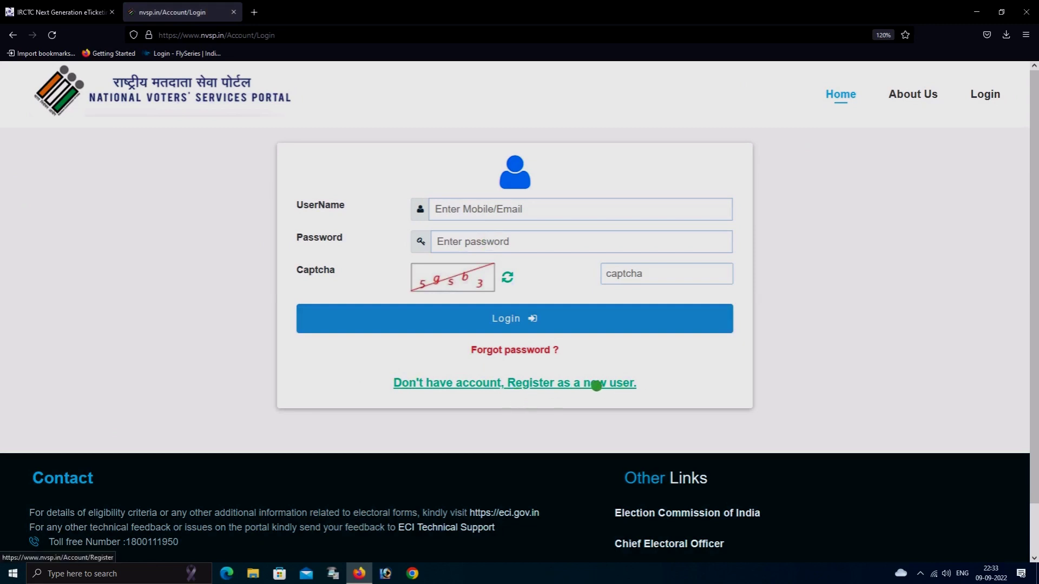
{"action": "left_click", "coordinate": [558, 384]}
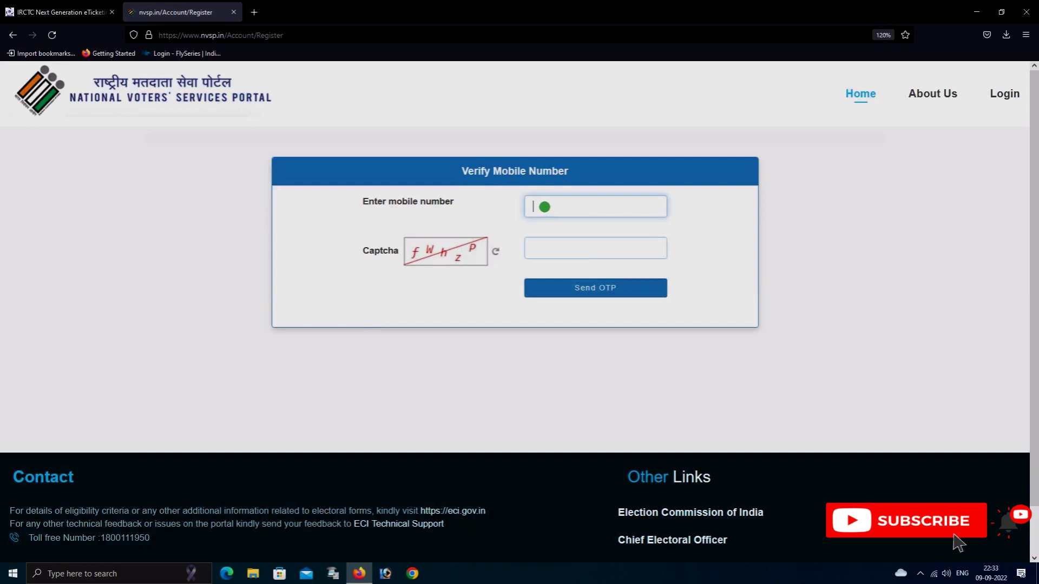
Step: Submit a mobile number and captcha for an OTP, note it's already registered, and return home
{"action": "left_click", "coordinate": [545, 207]}
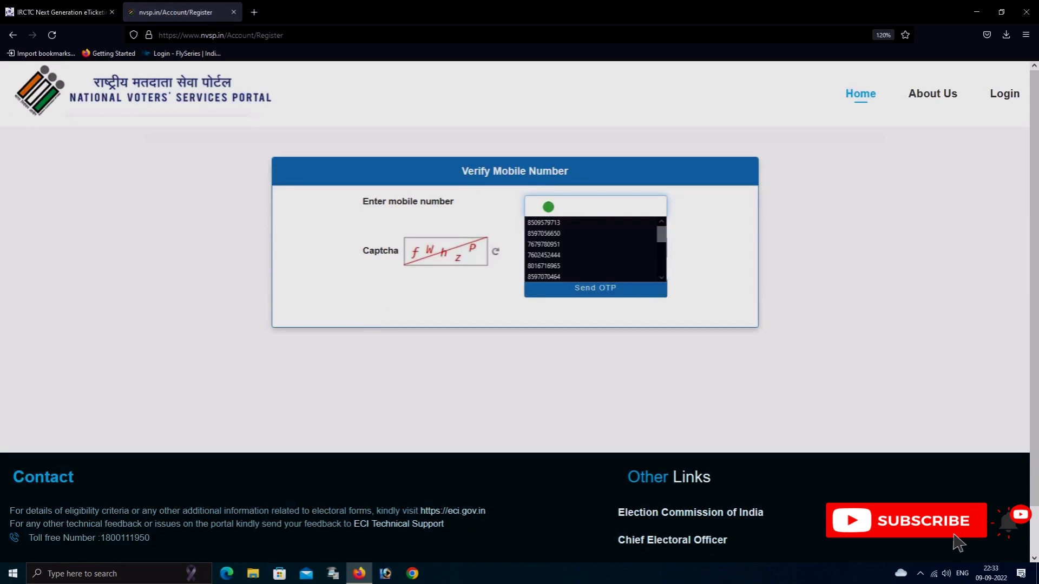
{"action": "left_click", "coordinate": [556, 257]}
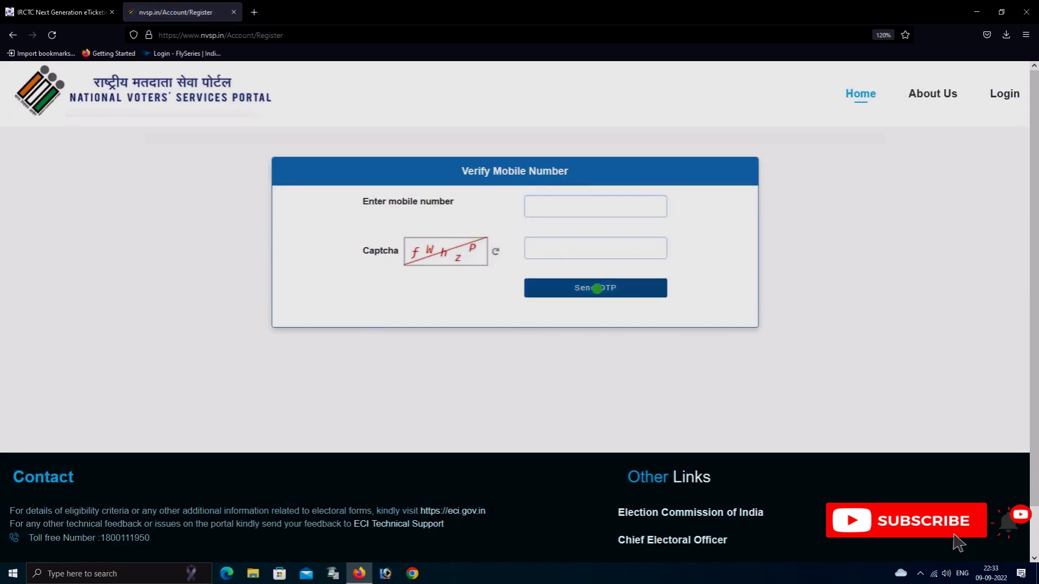
{"action": "left_click", "coordinate": [552, 209]}
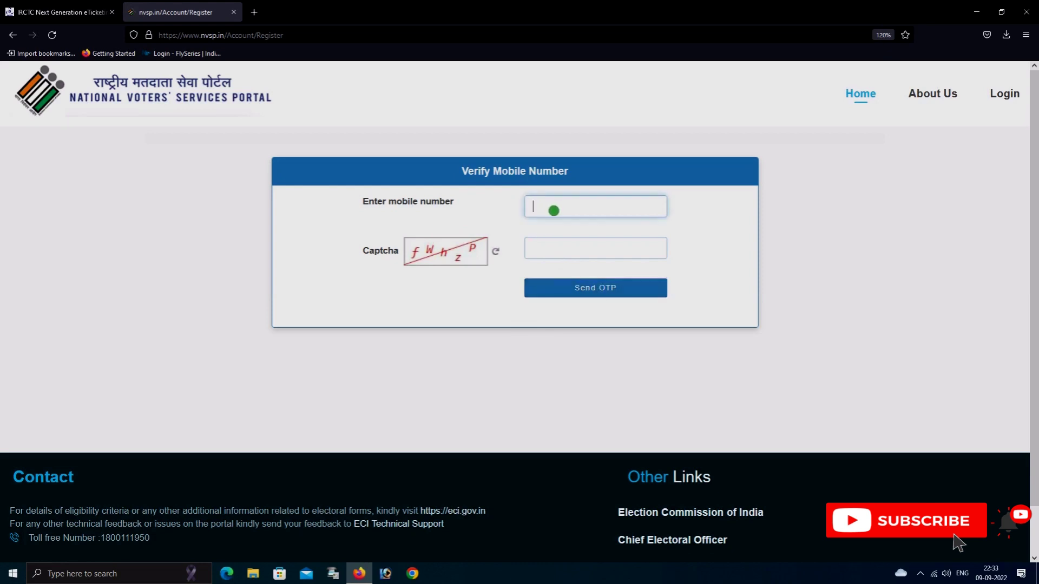
{"action": "key", "text": "Tab"}
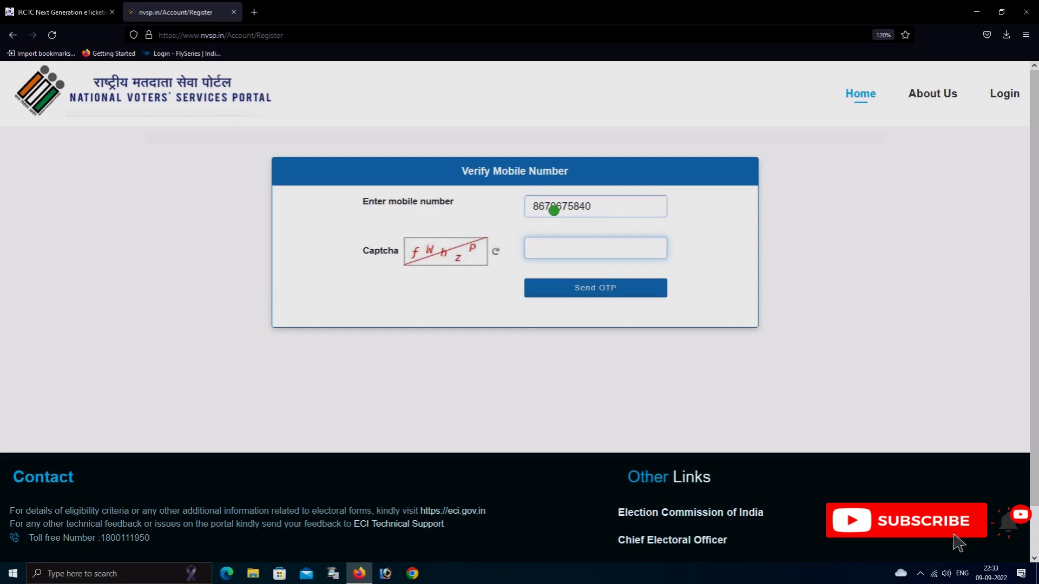
{"action": "type", "text": "fW"}
{"action": "type", "text": "hz"}
{"action": "type", "text": "P"}
{"action": "left_click", "coordinate": [591, 293]}
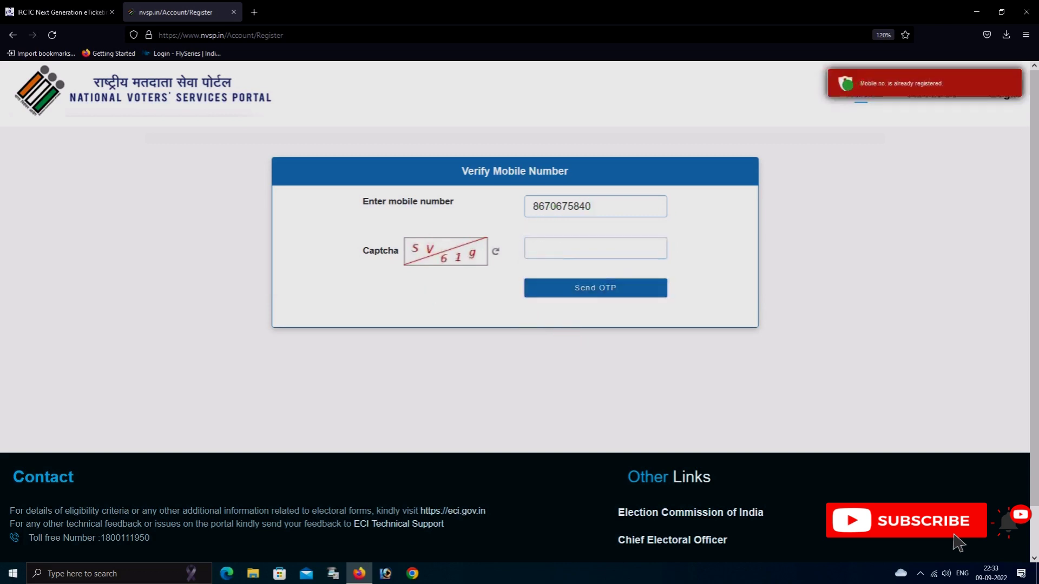
{"action": "left_click_drag", "start_coordinate": [846, 84], "coordinate": [926, 86]}
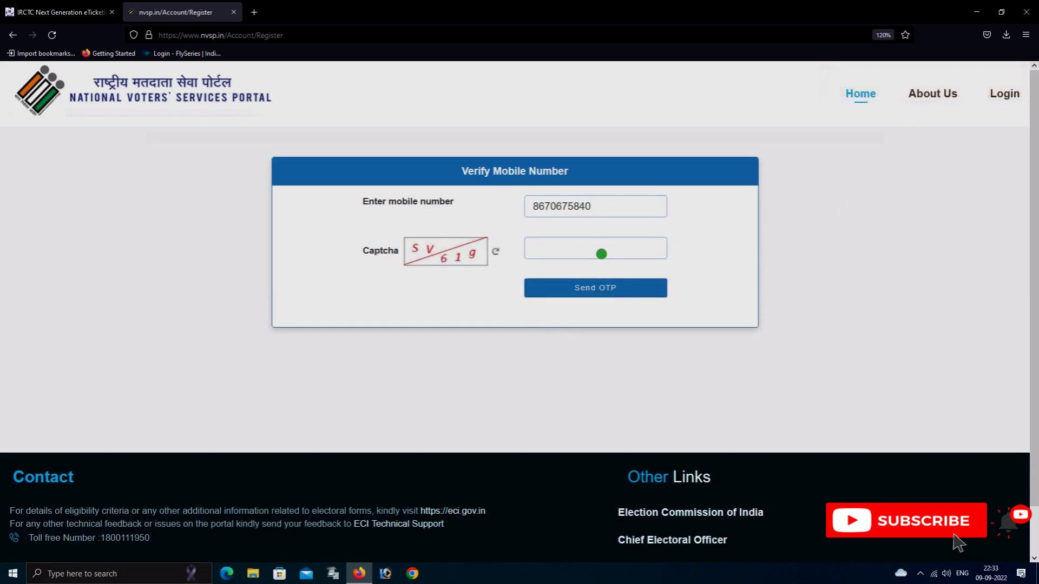
{"action": "left_click", "coordinate": [861, 94]}
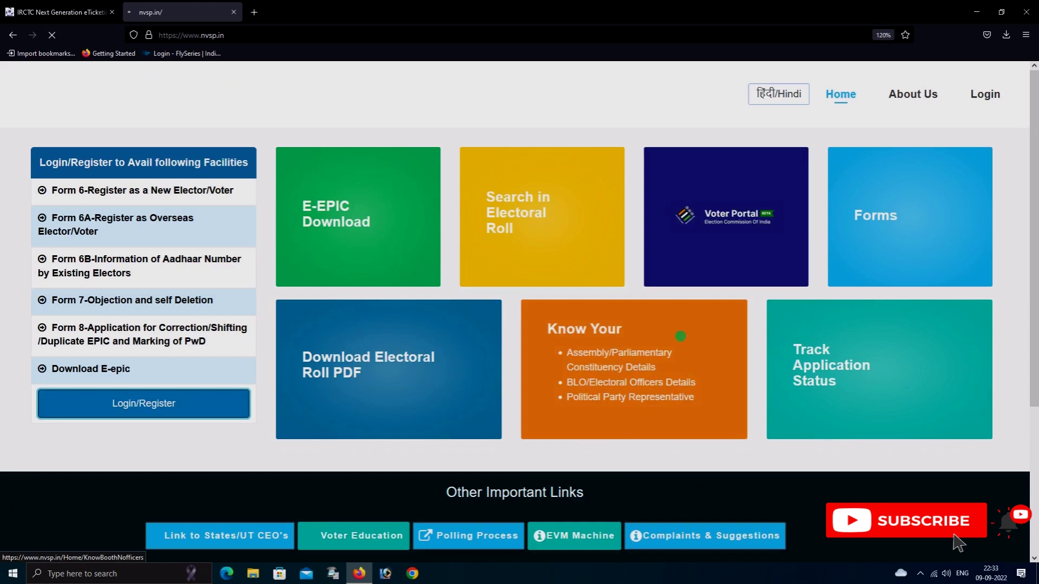
Step: Request a password-reset OTP with the registered mobile number and captcha, then type the received OTP
{"action": "left_click", "coordinate": [680, 336]}
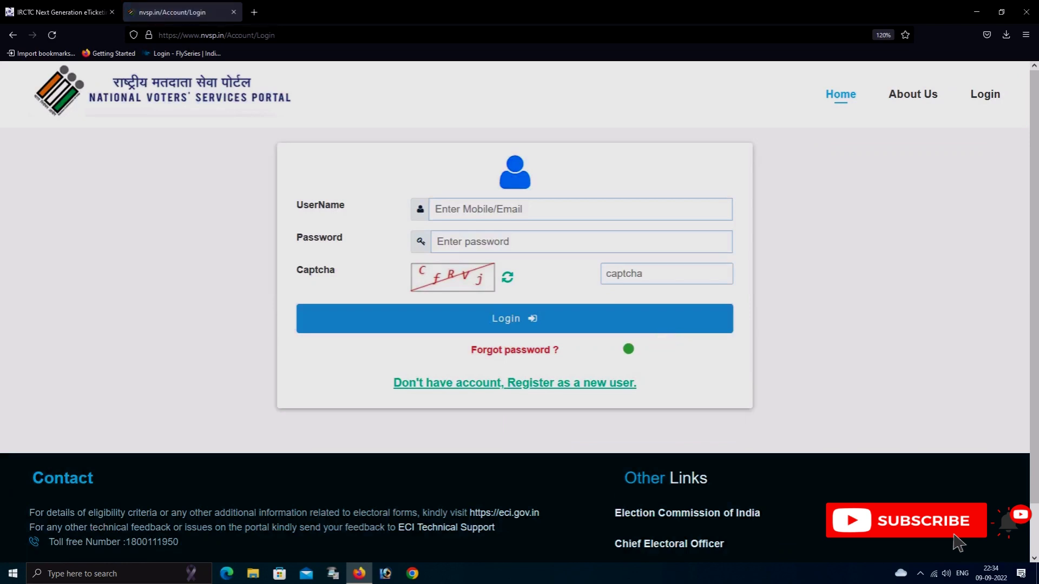
{"action": "left_click", "coordinate": [489, 352]}
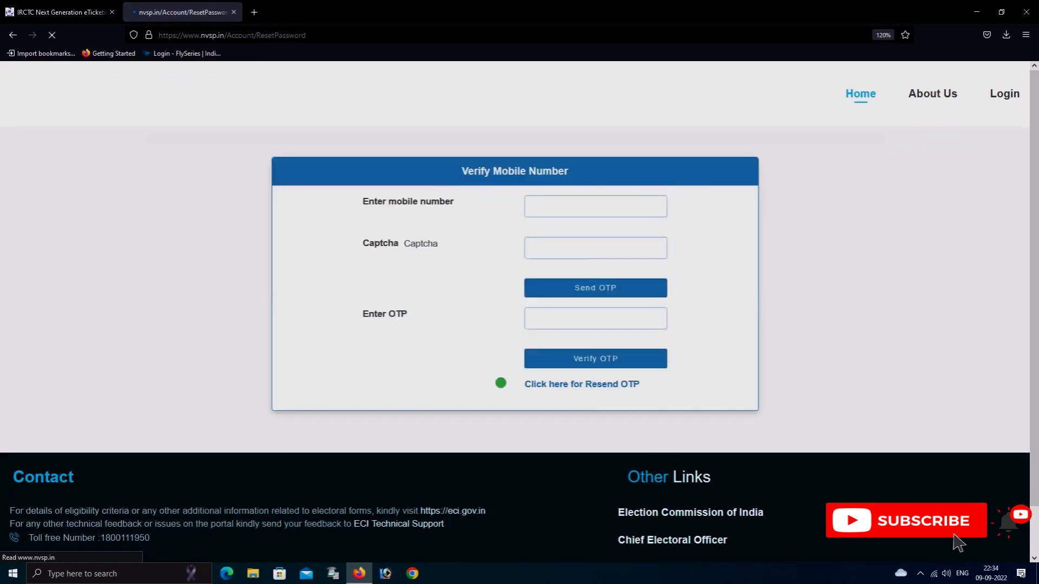
{"action": "left_click", "coordinate": [557, 203]}
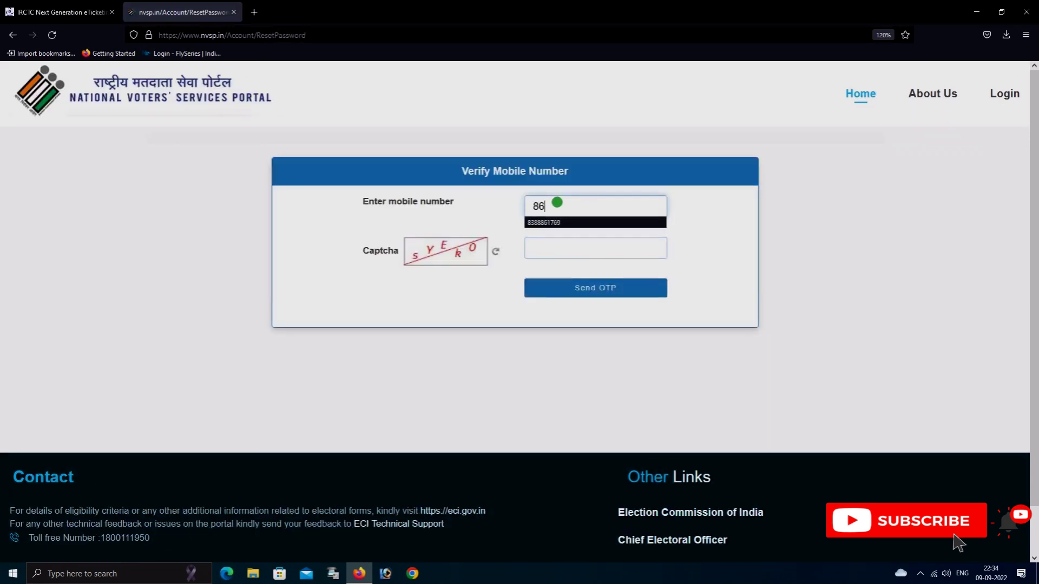
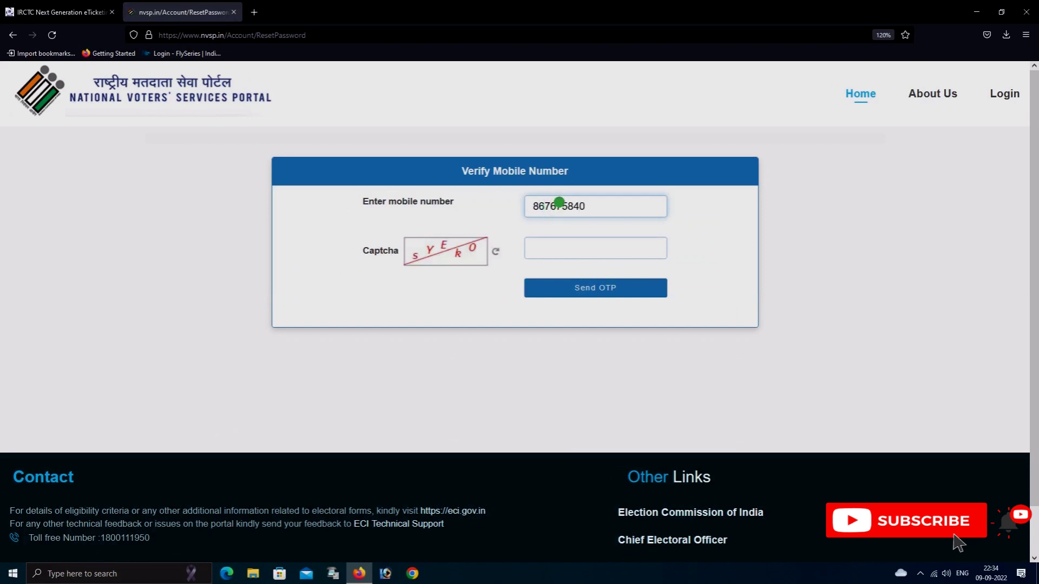
{"action": "left_click", "coordinate": [636, 245]}
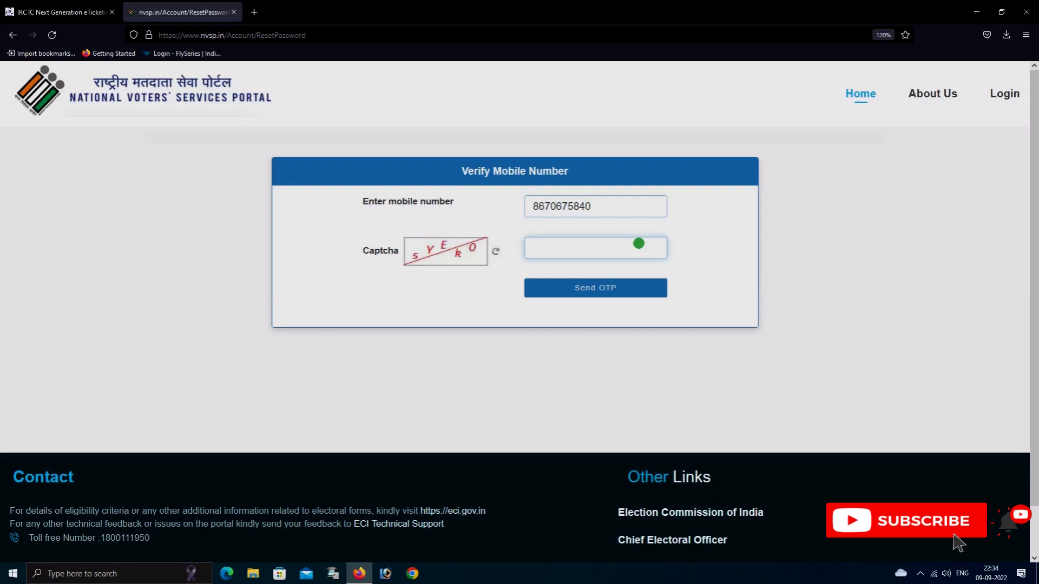
{"action": "type", "text": "sYE"}
{"action": "type", "text": "kO"}
{"action": "left_click", "coordinate": [624, 282]}
{"action": "left_click", "coordinate": [559, 314]}
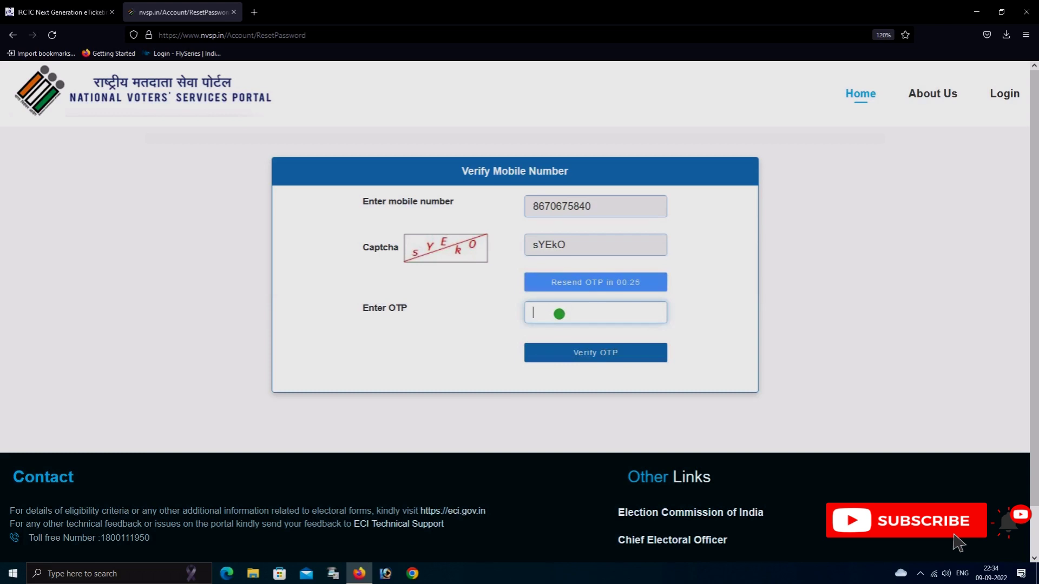
Step: Verify the OTP, then enter and confirm a new account password and save it
{"action": "left_click", "coordinate": [582, 349]}
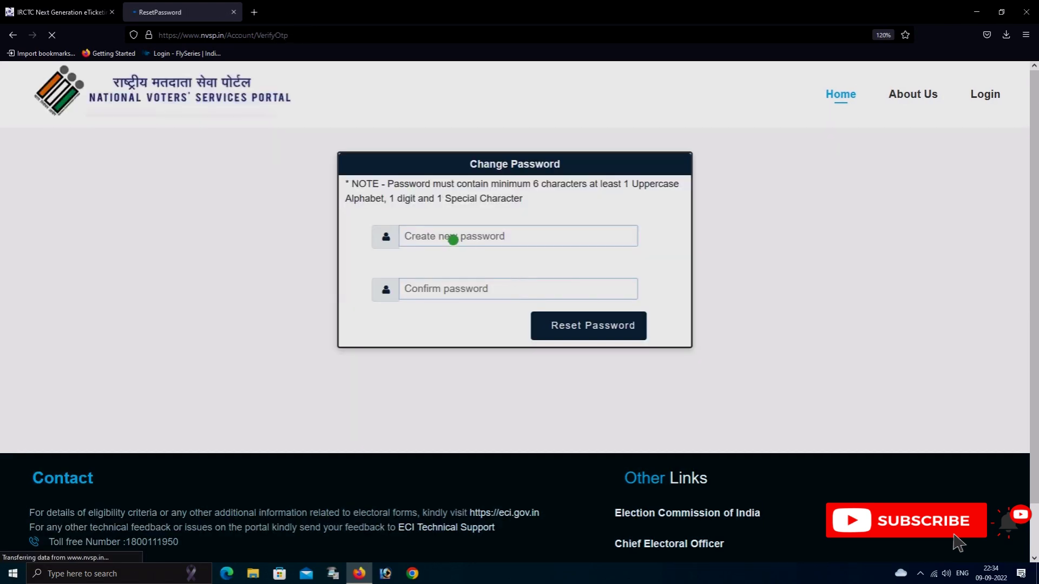
{"action": "left_click", "coordinate": [453, 239]}
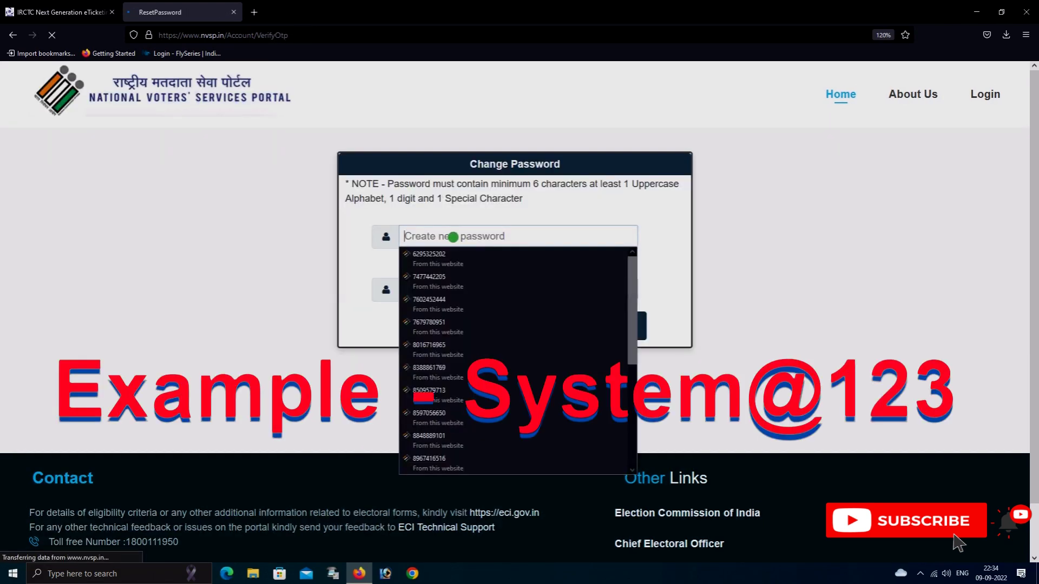
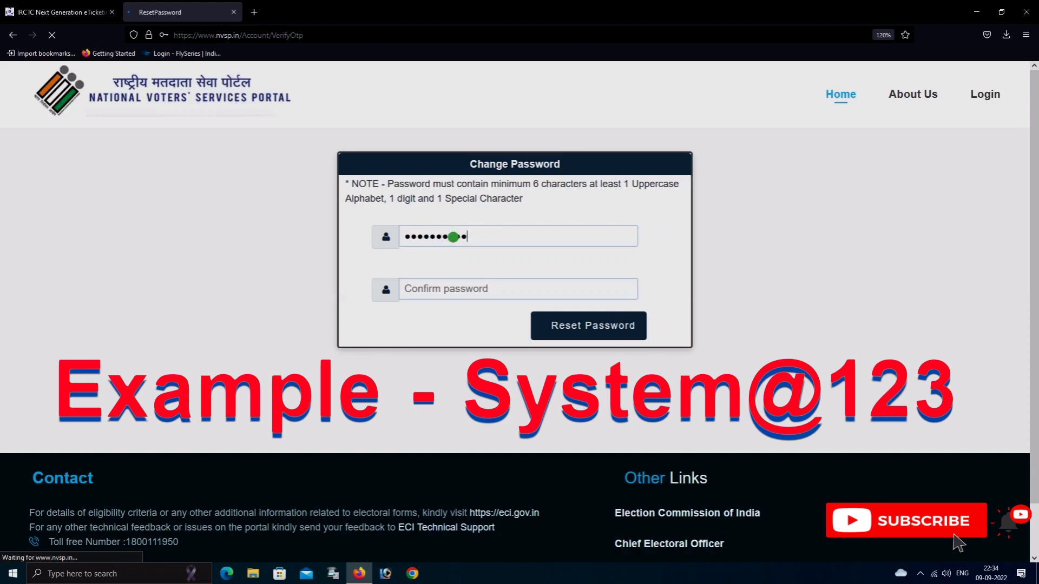
{"action": "key", "text": "Tab"}
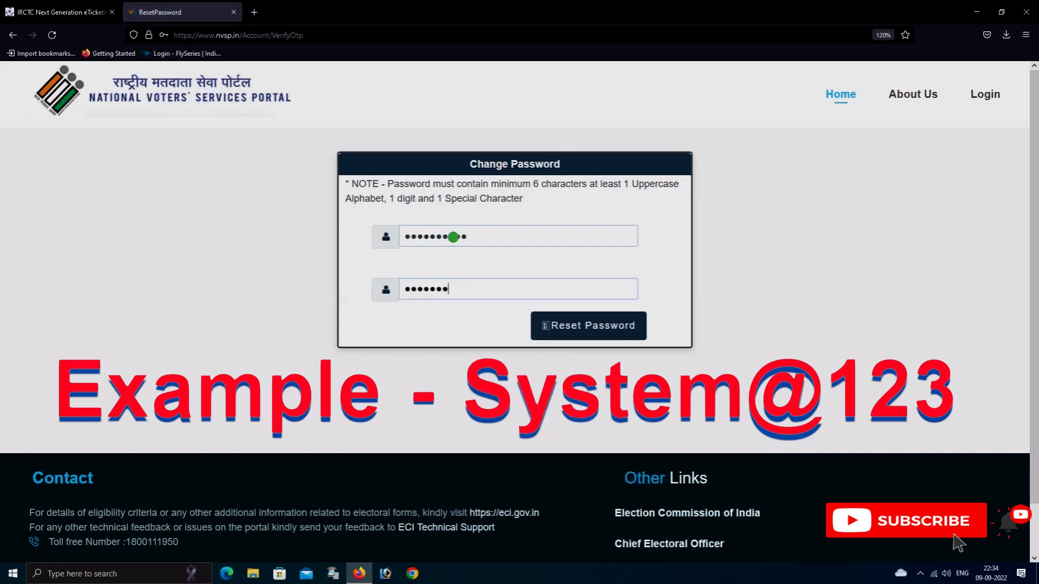
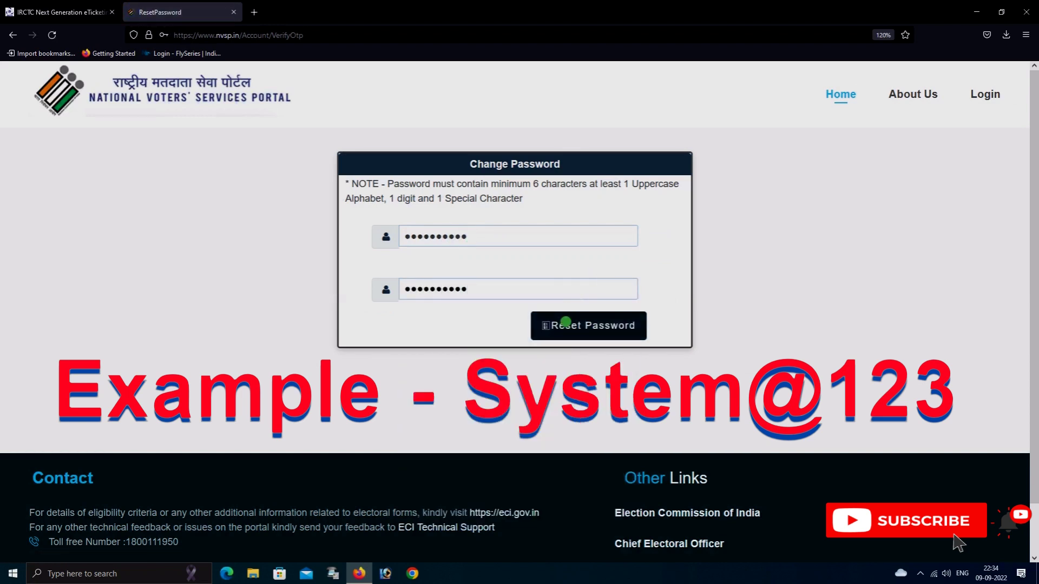
{"action": "left_click", "coordinate": [566, 323]}
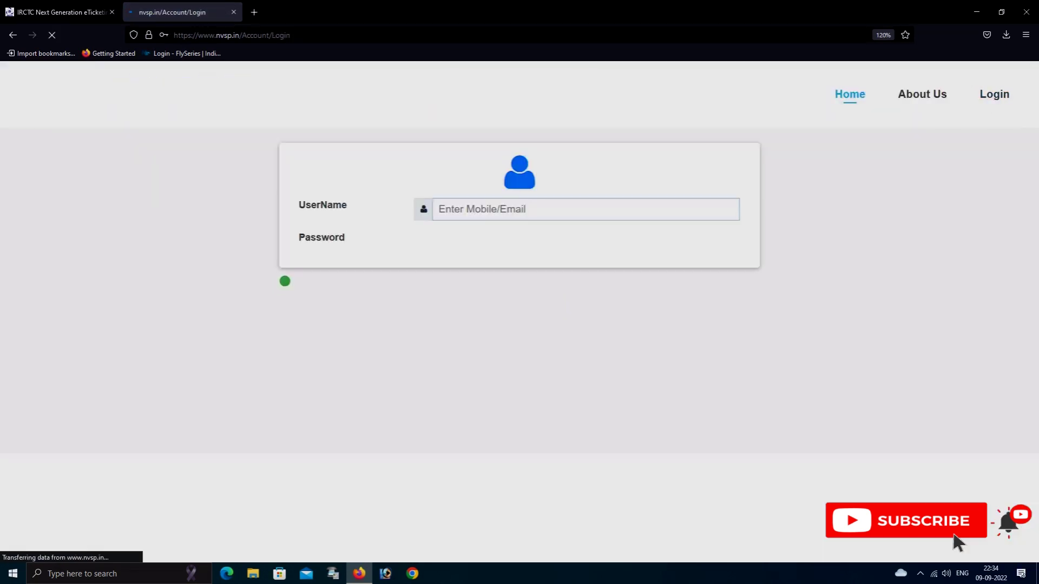
Step: Log in with the registered mobile number as username, the new password and the captcha
{"action": "left_click", "coordinate": [472, 208]}
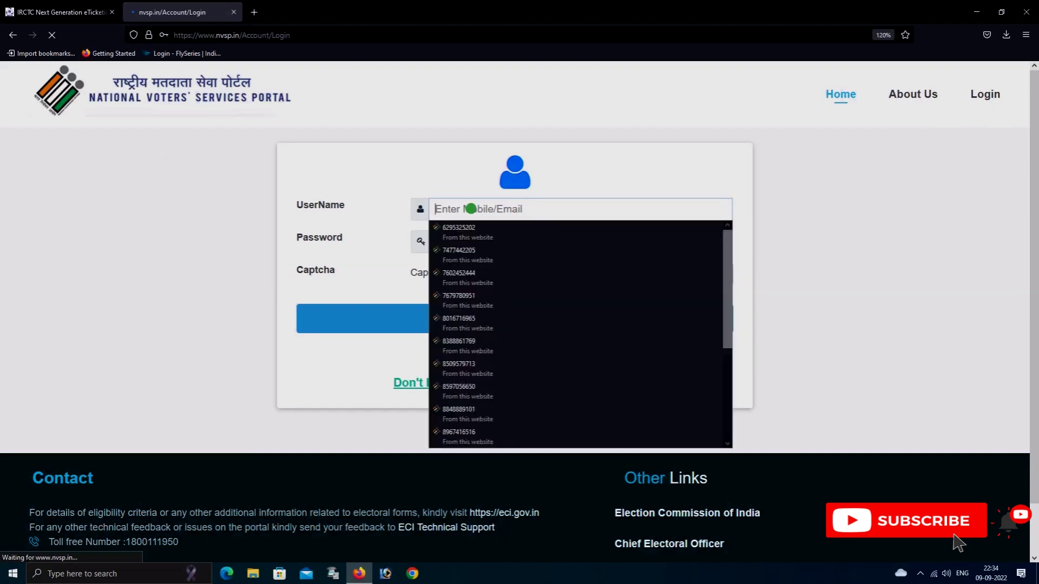
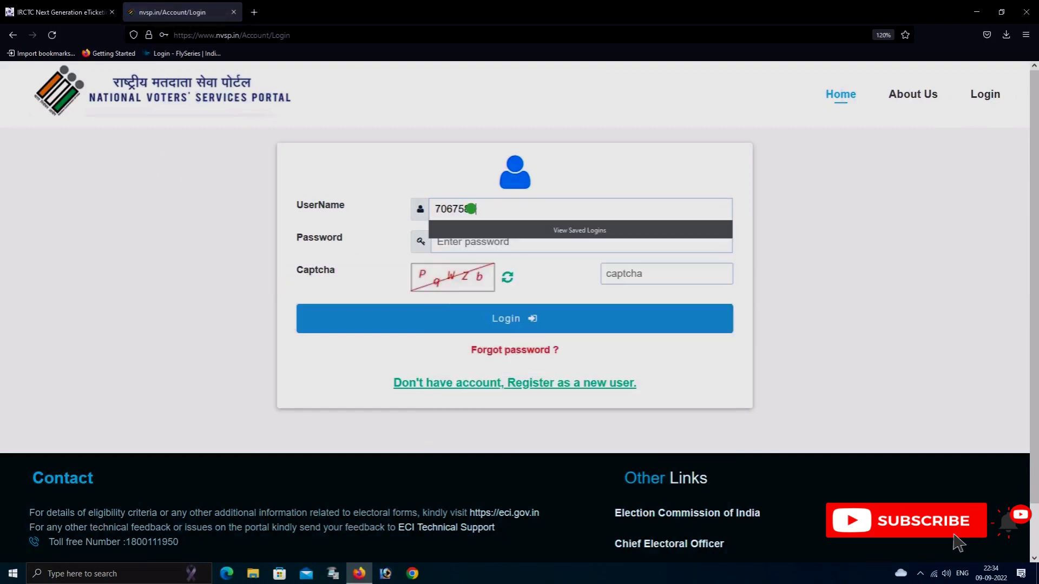
{"action": "left_click", "coordinate": [439, 209]}
{"action": "type", "text": "86"}
{"action": "left_click", "coordinate": [445, 242]}
{"action": "type", "text": "**"}
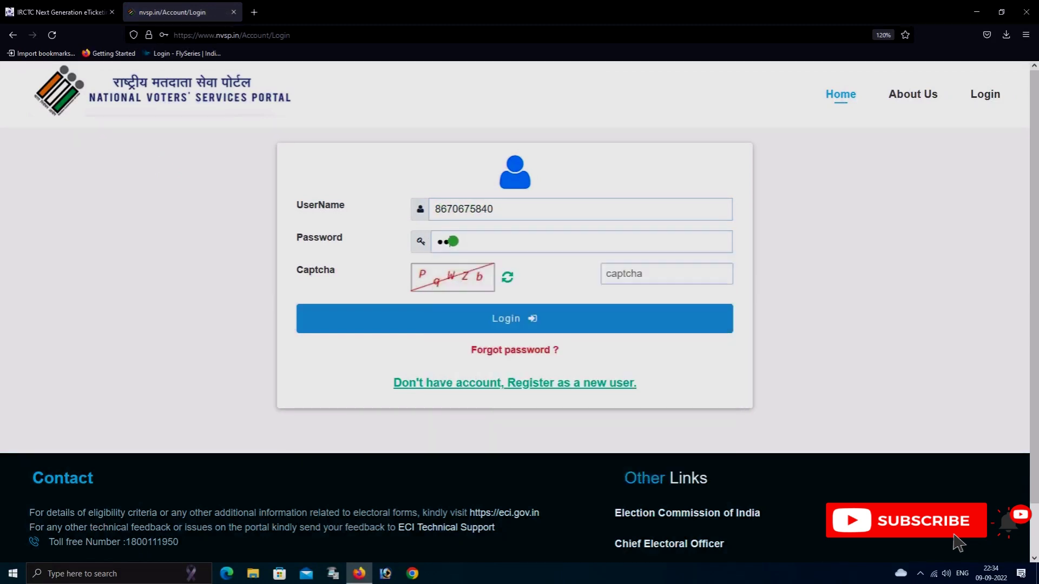
{"action": "type", "text": "******"}
{"action": "left_click", "coordinate": [644, 272]}
{"action": "type", "text": "P"}
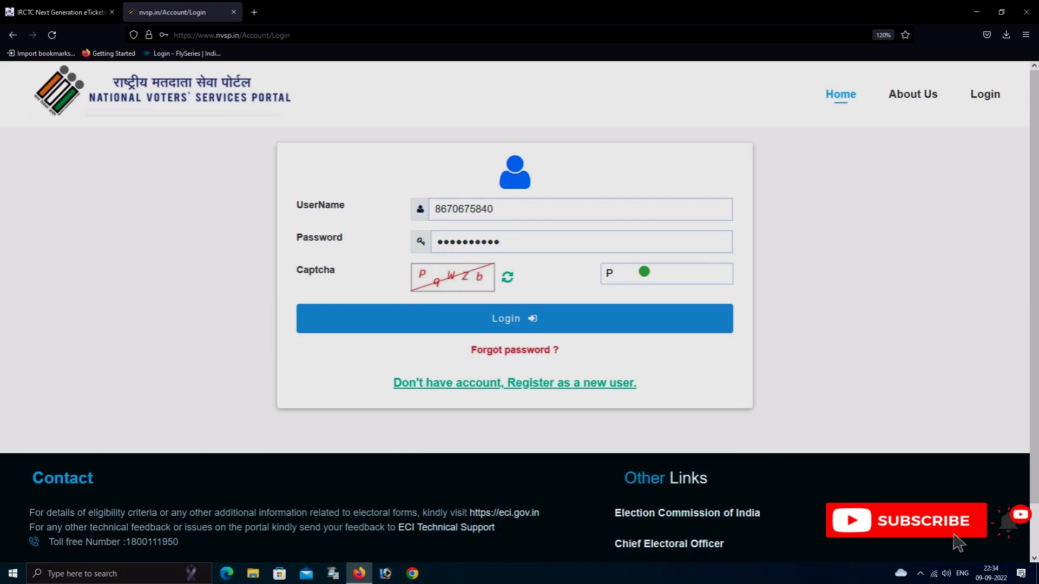
{"action": "type", "text": "qWZ"}
{"action": "type", "text": "b"}
{"action": "left_click", "coordinate": [313, 318]}
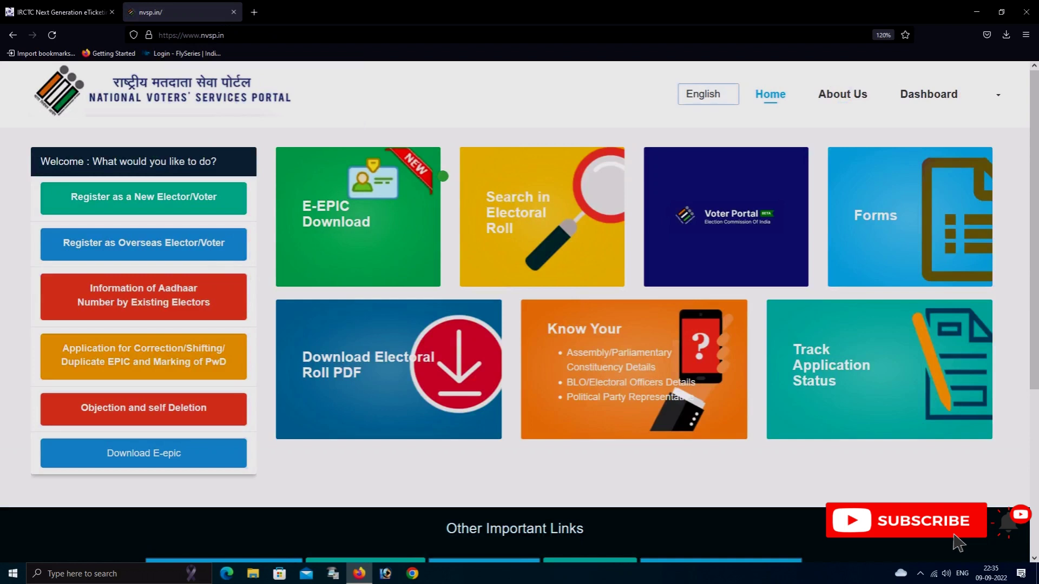
{"action": "left_click", "coordinate": [996, 93]}
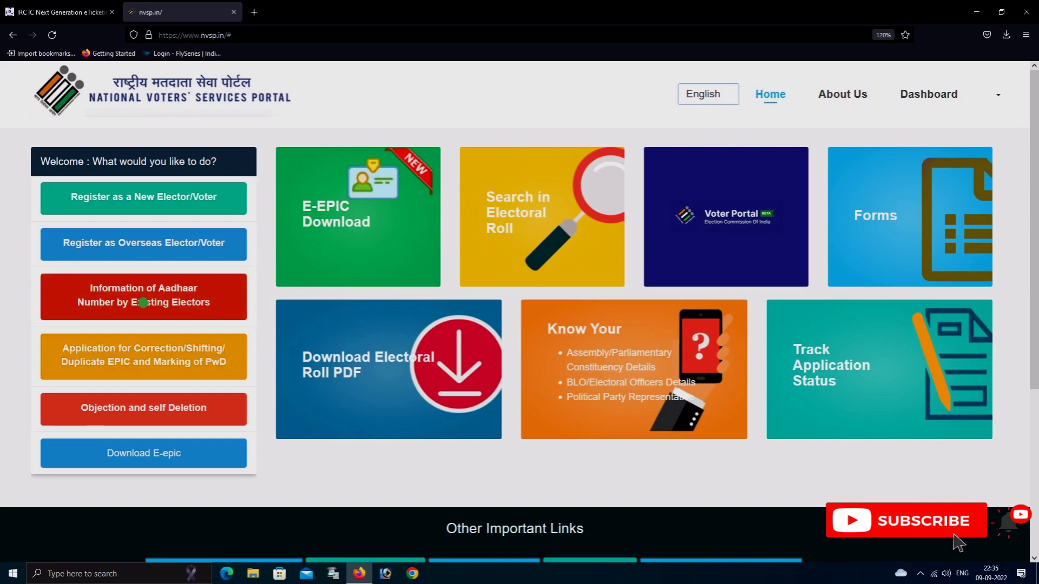
Step: Open 'Information of Aadhaar Number by Existing Electors' and choose the Form 6B link from the forms table
{"action": "left_click", "coordinate": [138, 303]}
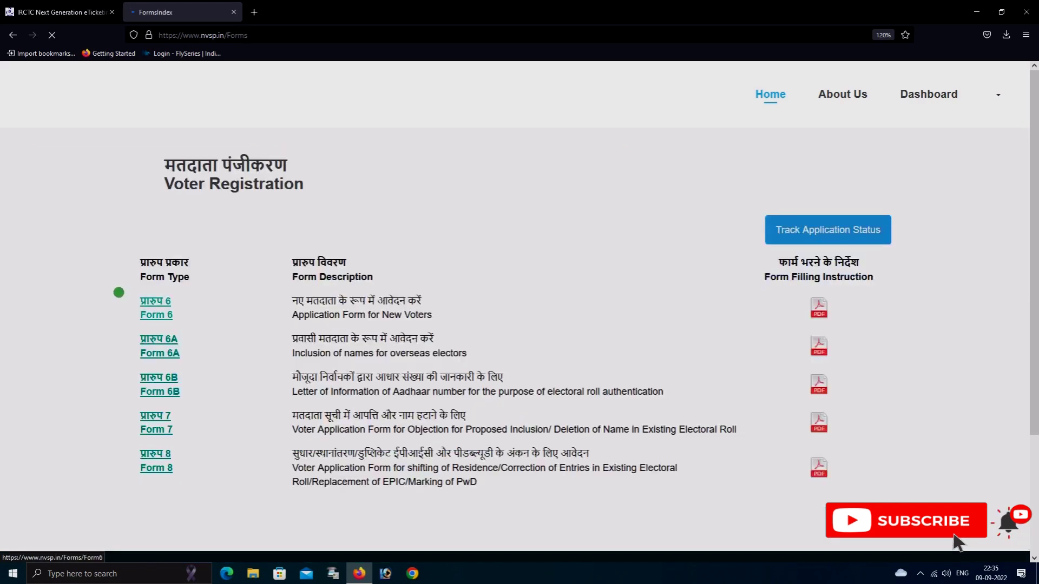
{"action": "left_click_drag", "start_coordinate": [71, 155], "coordinate": [93, 332]}
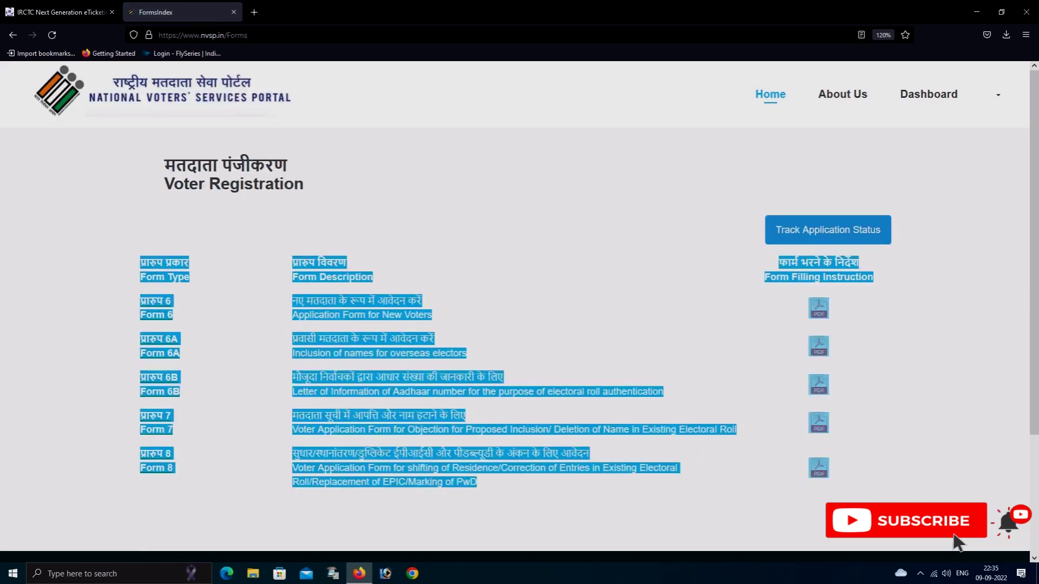
{"action": "left_click", "coordinate": [173, 369]}
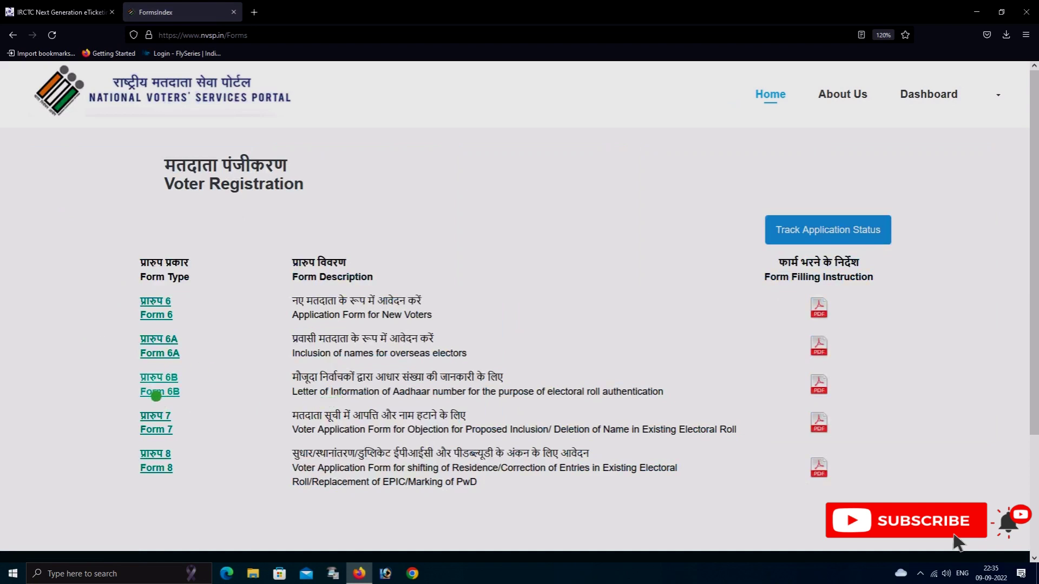
{"action": "left_click_drag", "start_coordinate": [133, 388], "coordinate": [198, 399]}
{"action": "left_click", "coordinate": [198, 399]}
{"action": "left_click", "coordinate": [158, 391]}
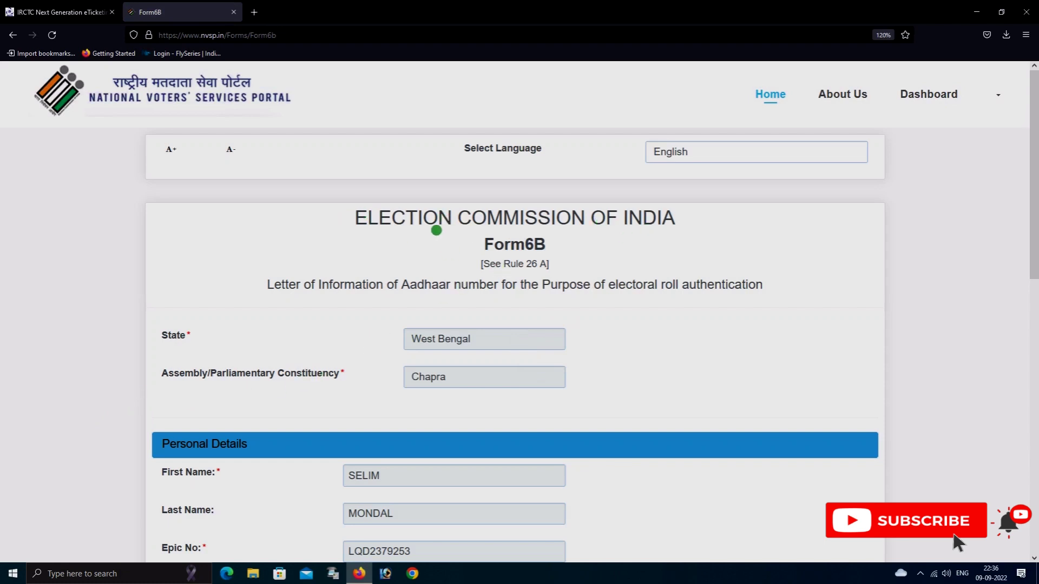
Step: Enter the elector's mobile number and 12-digit Aadhaar number in Form 6B
{"action": "left_click_drag", "start_coordinate": [472, 241], "coordinate": [576, 243]}
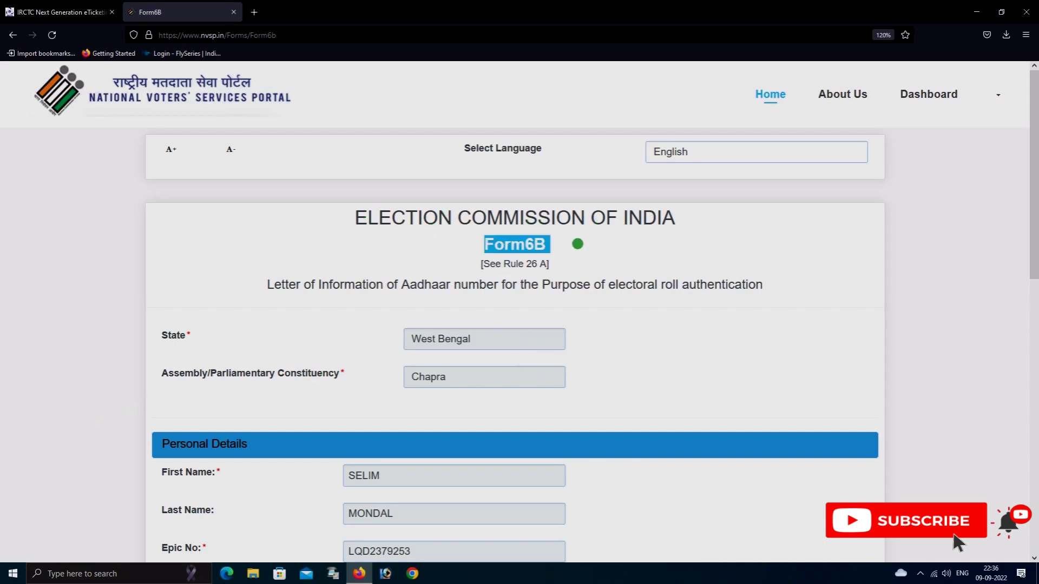
{"action": "left_click", "coordinate": [576, 244]}
{"action": "scroll", "coordinate": [537, 272], "scroll_direction": "down", "scroll_amount": 1}
{"action": "scroll", "coordinate": [537, 273], "scroll_direction": "down", "scroll_amount": 2}
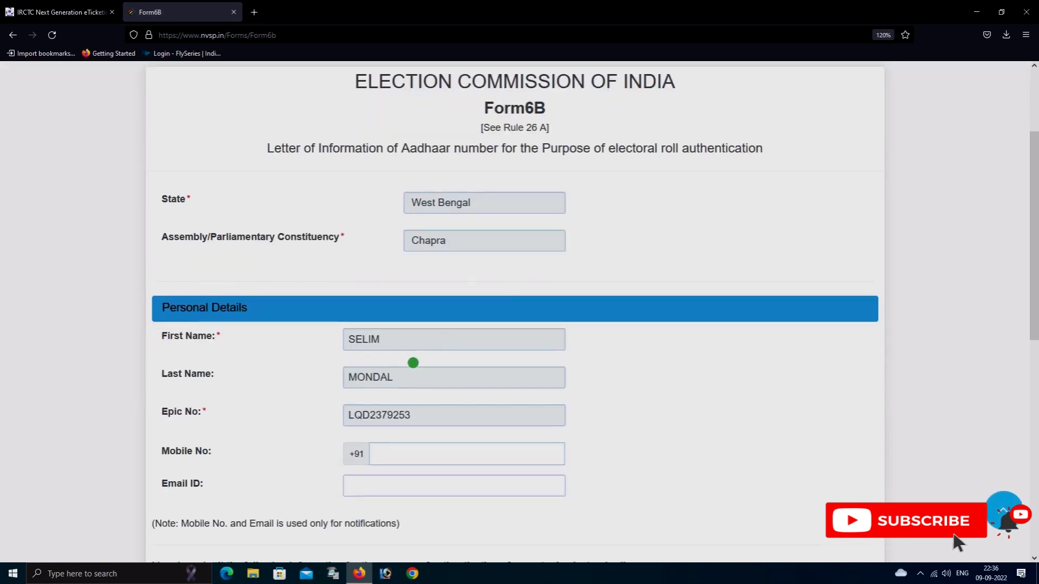
{"action": "scroll", "coordinate": [413, 363], "scroll_direction": "down", "scroll_amount": 3}
{"action": "left_click", "coordinate": [387, 316]}
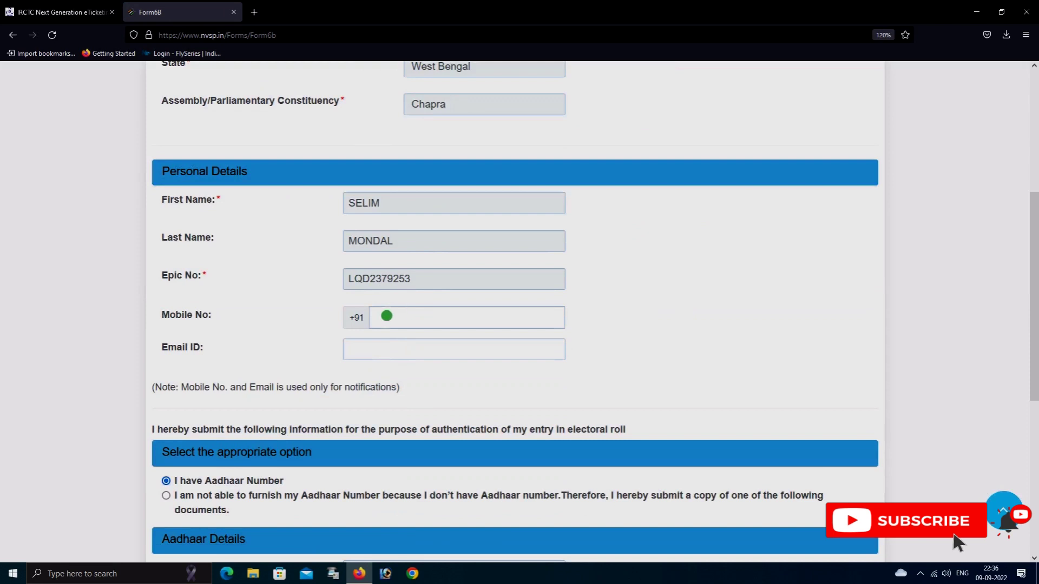
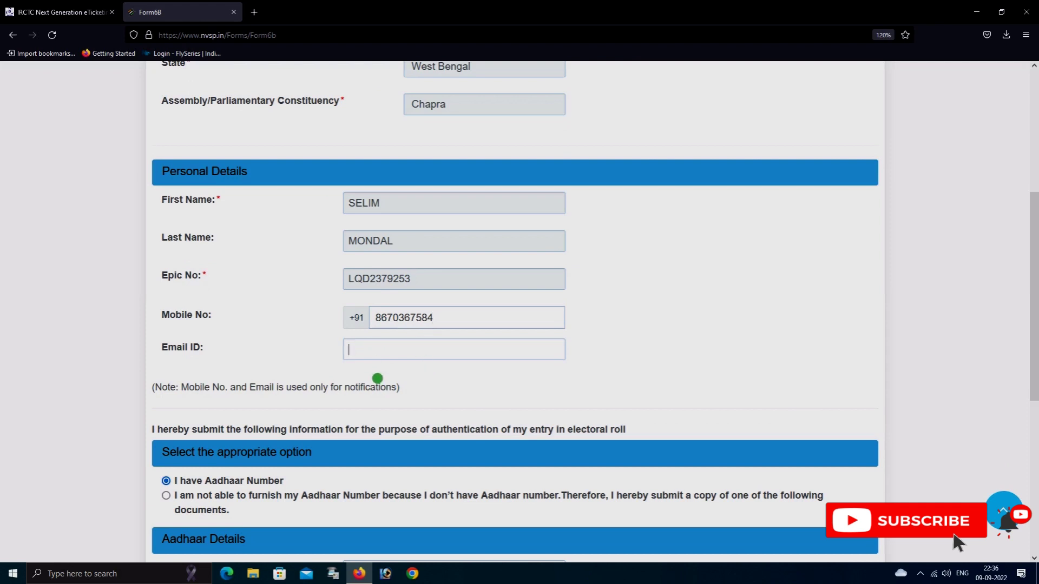
{"action": "scroll", "coordinate": [377, 379], "scroll_direction": "down", "scroll_amount": 3}
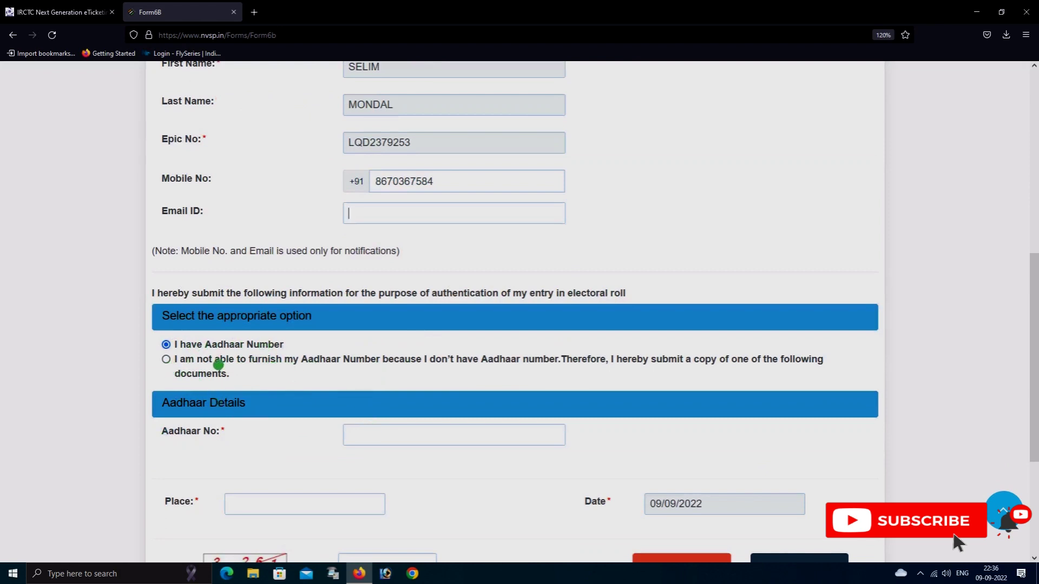
{"action": "left_click", "coordinate": [393, 435]}
{"action": "scroll", "coordinate": [394, 466], "scroll_direction": "down", "scroll_amount": 3}
{"action": "type", "text": "8"}
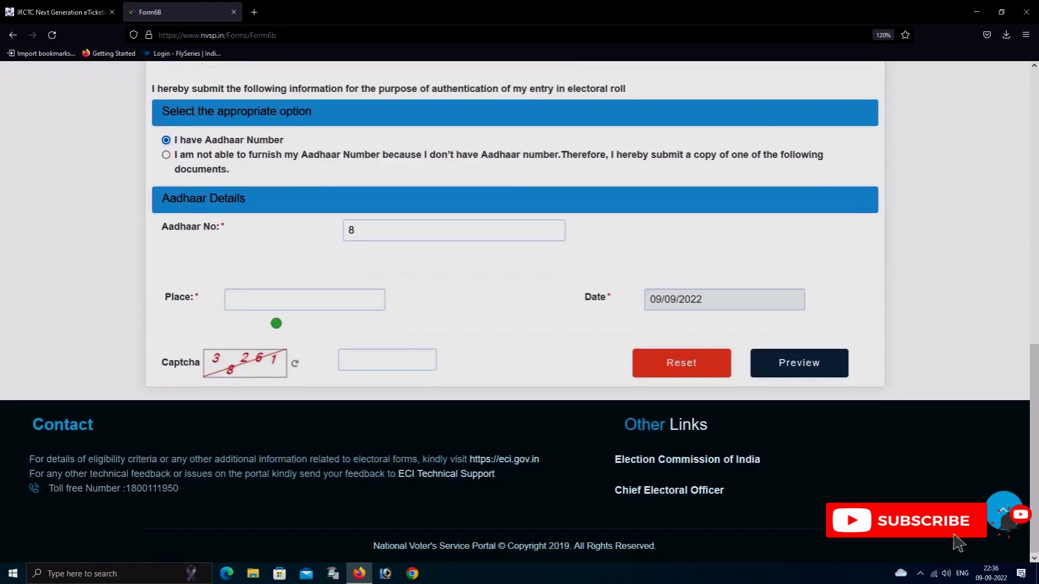
{"action": "key", "text": "BackSpace"}
Step: Fill in the place of signing in capitals and the captcha code, then preview the form
{"action": "left_click", "coordinate": [283, 304]}
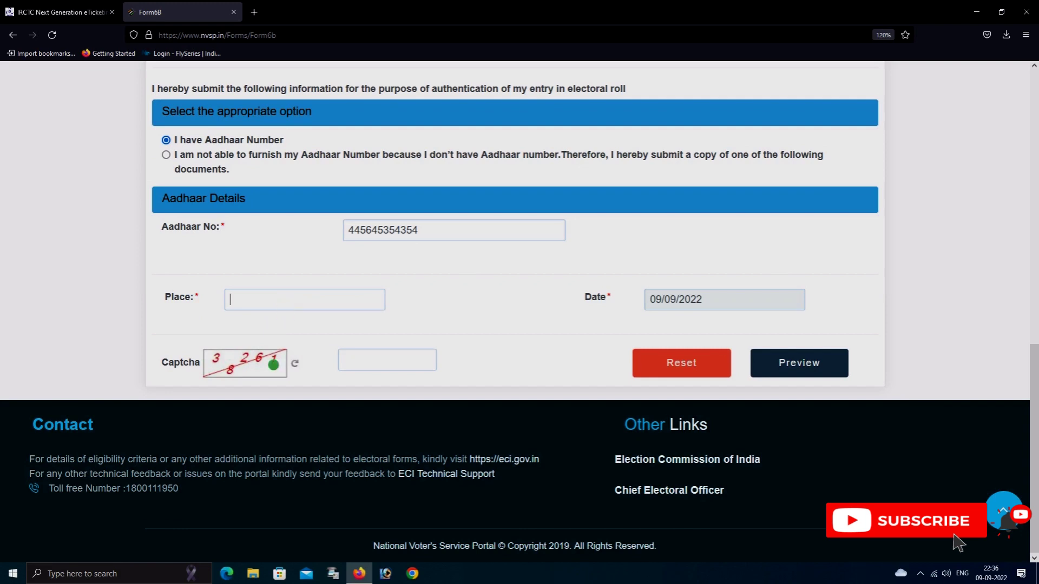
{"action": "type", "text": "ba"}
{"action": "type", "text": "hi"}
{"action": "key", "text": "BackSpace"}
{"action": "key", "text": "BackSpace"}
{"action": "key", "text": "BackSpace"}
{"action": "type", "text": "B"}
{"action": "type", "text": "AHIRGACHHI"}
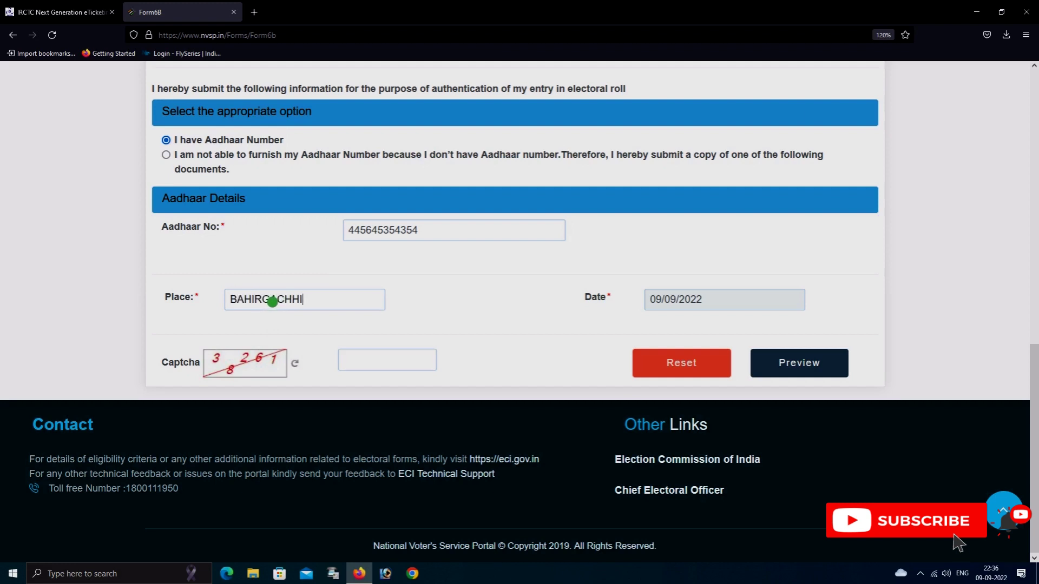
{"action": "left_click", "coordinate": [362, 361]}
{"action": "type", "text": "382"}
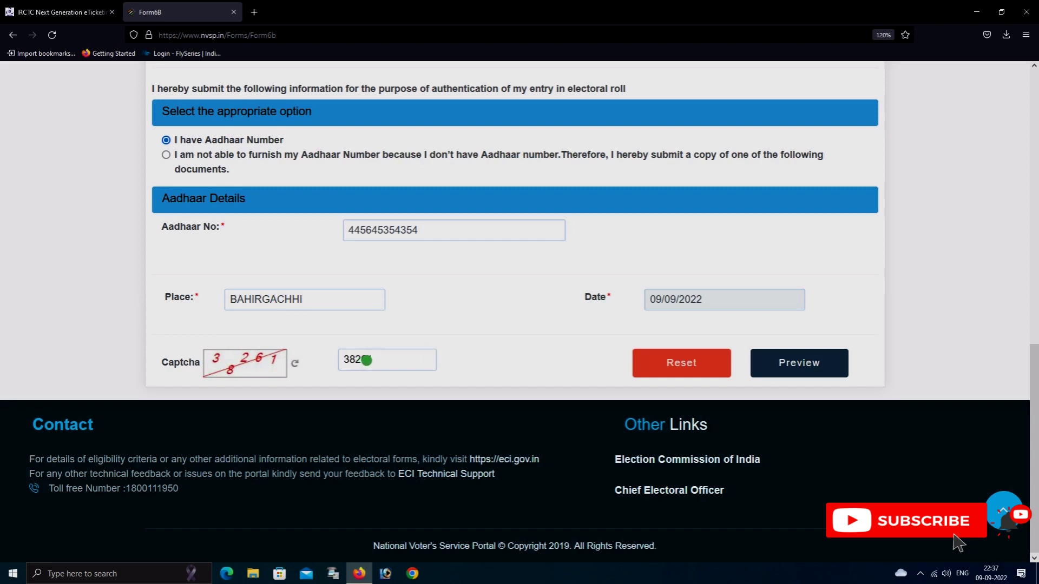
{"action": "type", "text": "61"}
{"action": "left_click", "coordinate": [783, 364]}
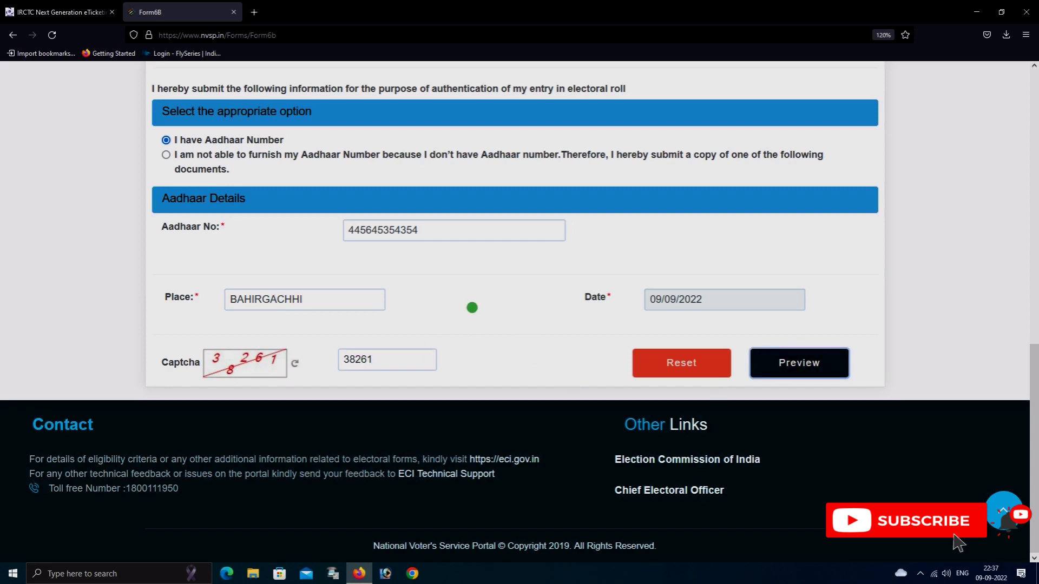
Step: Review the Form 6B preview letter, pointing out the EPIC number and masked Aadhaar number
{"action": "scroll", "coordinate": [536, 293], "scroll_direction": "up", "scroll_amount": 3}
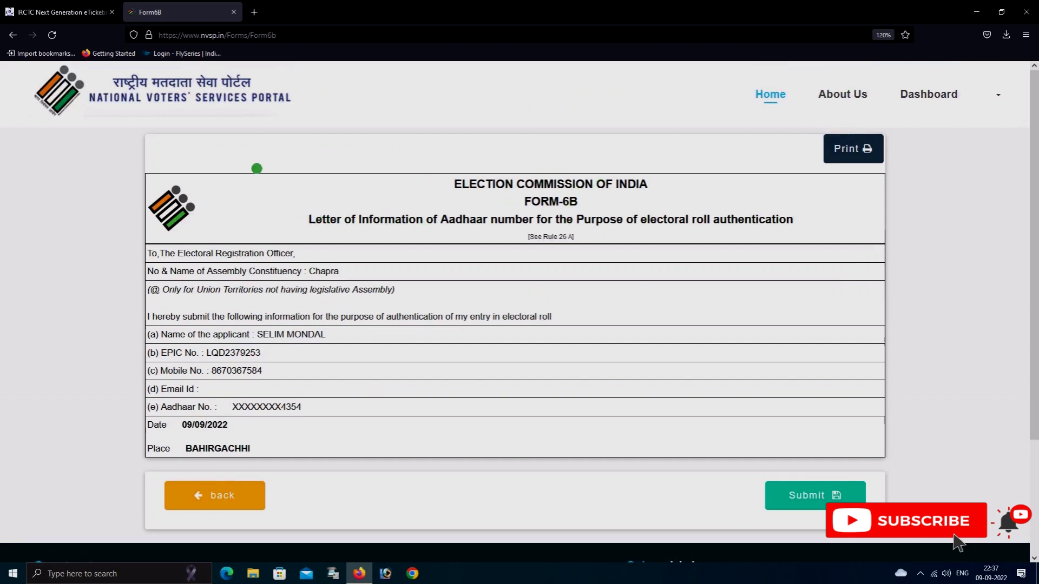
{"action": "left_click_drag", "start_coordinate": [147, 171], "coordinate": [914, 472]}
{"action": "left_click", "coordinate": [832, 360]}
{"action": "mouse_move", "coordinate": [264, 355]}
{"action": "left_mouse_down"}
{"action": "mouse_move", "coordinate": [174, 355]}
{"action": "mouse_move", "coordinate": [308, 365]}
{"action": "left_mouse_up"}
{"action": "left_click", "coordinate": [295, 344]}
{"action": "left_click_drag", "start_coordinate": [221, 410], "coordinate": [316, 406]}
{"action": "left_click", "coordinate": [298, 406]}
Step: Go back to the NVSP home page using the Home link in the top navigation bar
{"action": "left_click", "coordinate": [776, 97]}
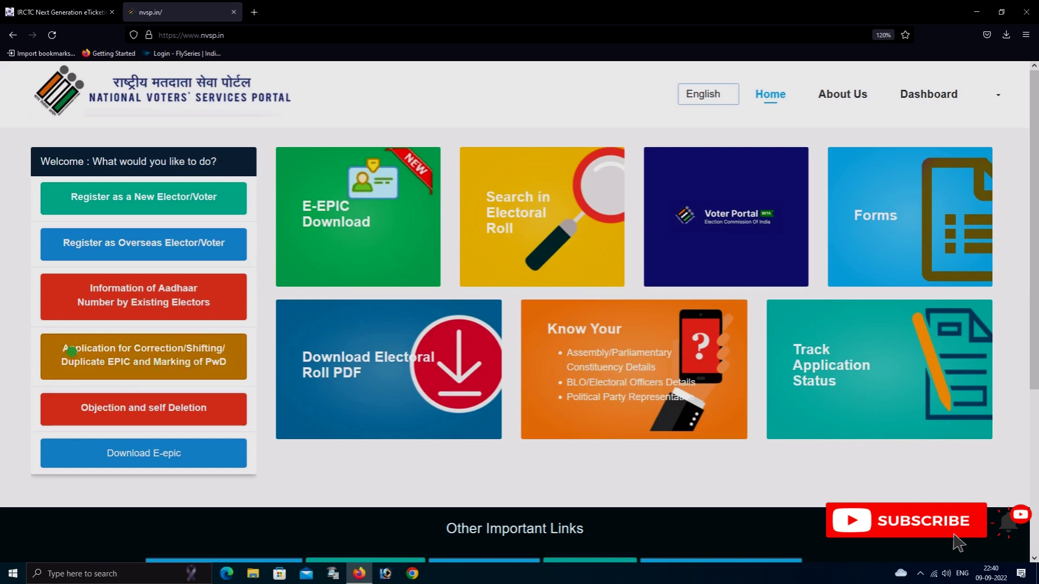
Step: Open the Correction/Shifting application for a family member and submit their EPIC number to reach Form 8
{"action": "left_click", "coordinate": [124, 352]}
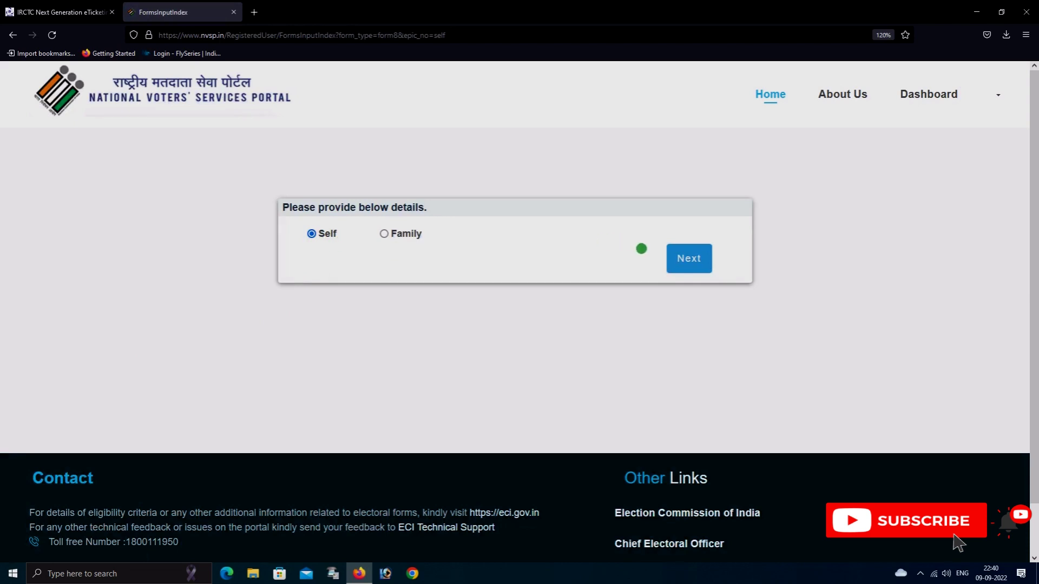
{"action": "left_click", "coordinate": [384, 236]}
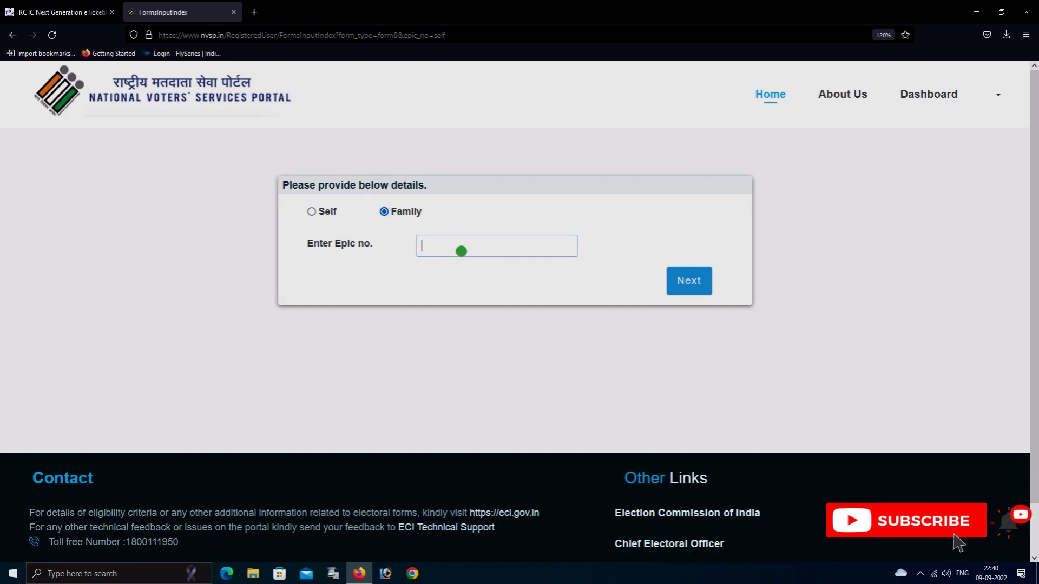
{"action": "key", "text": "Return"}
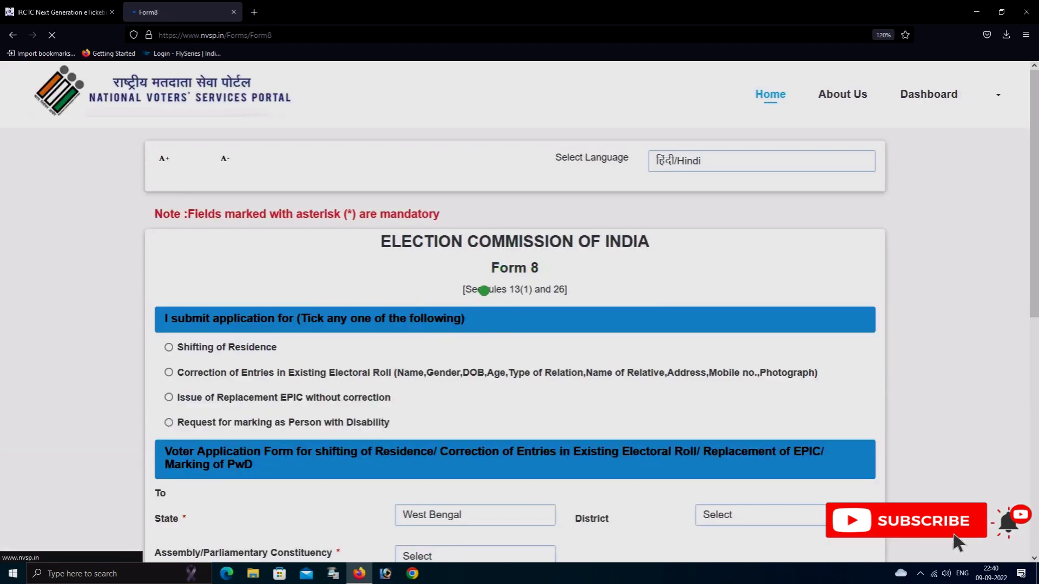
Step: Review the Form 8 applicant detail fields, from Surname down to EPIC No
{"action": "scroll", "coordinate": [406, 259], "scroll_direction": "down", "scroll_amount": 3}
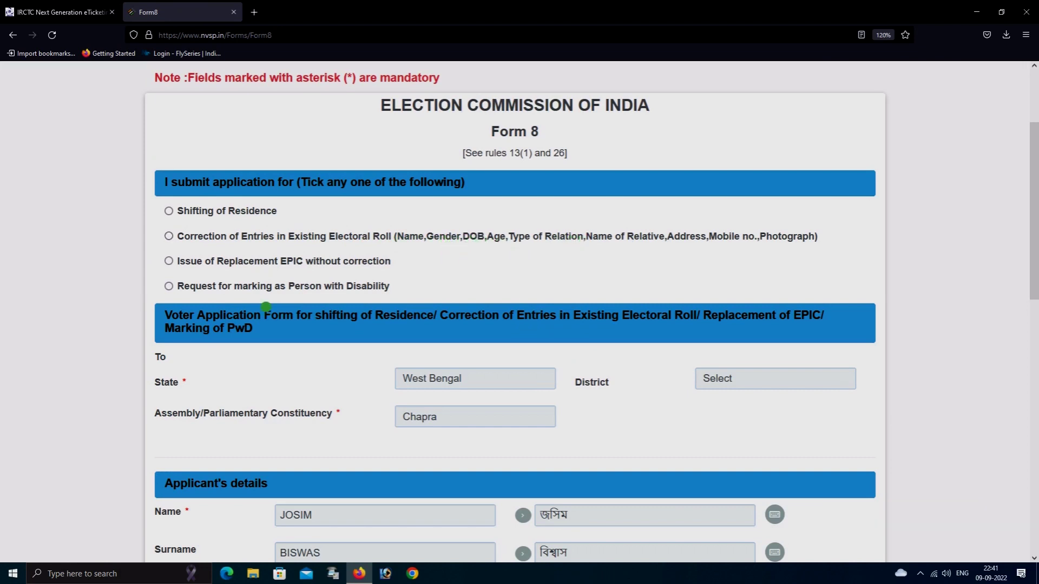
{"action": "scroll", "coordinate": [417, 325], "scroll_direction": "down", "scroll_amount": 4}
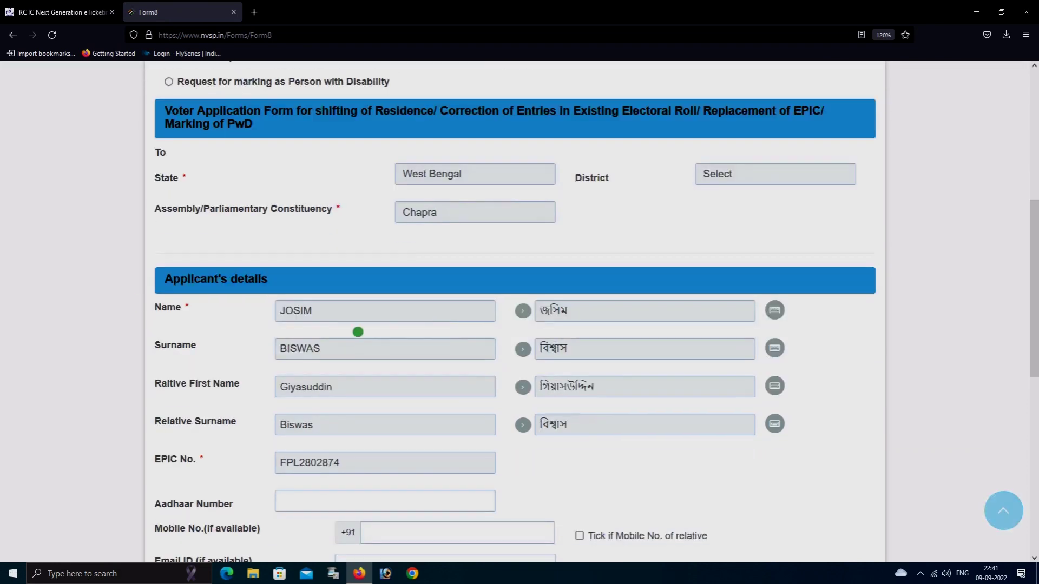
{"action": "scroll", "coordinate": [422, 187], "scroll_direction": "down", "scroll_amount": 2}
{"action": "left_click_drag", "start_coordinate": [261, 169], "coordinate": [721, 320]}
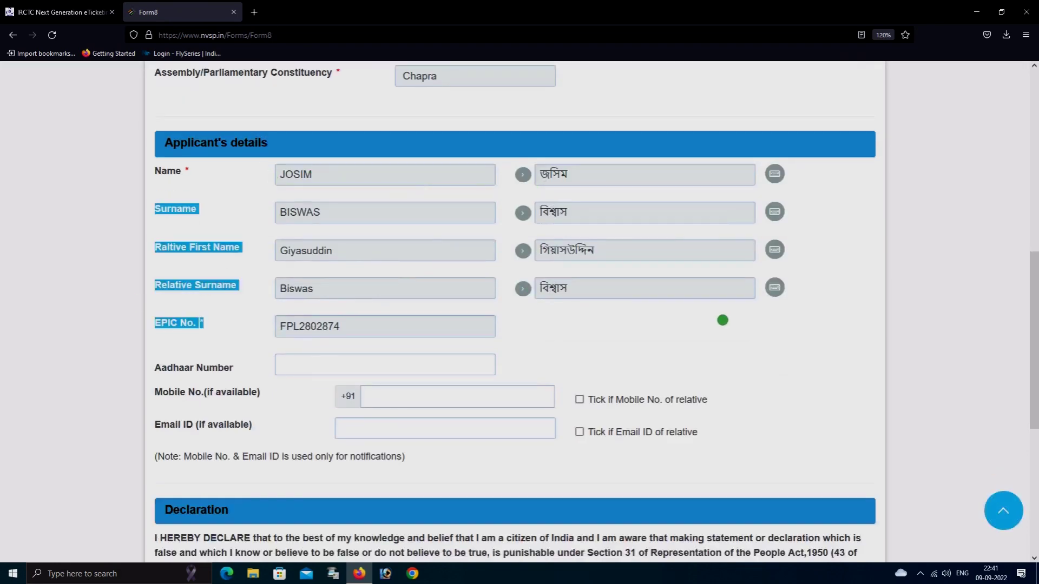
{"action": "left_click", "coordinate": [722, 320]}
{"action": "scroll", "coordinate": [342, 328], "scroll_direction": "down", "scroll_amount": 5}
{"action": "scroll", "coordinate": [359, 231], "scroll_direction": "up", "scroll_amount": 2}
{"action": "scroll", "coordinate": [239, 278], "scroll_direction": "up", "scroll_amount": 3}
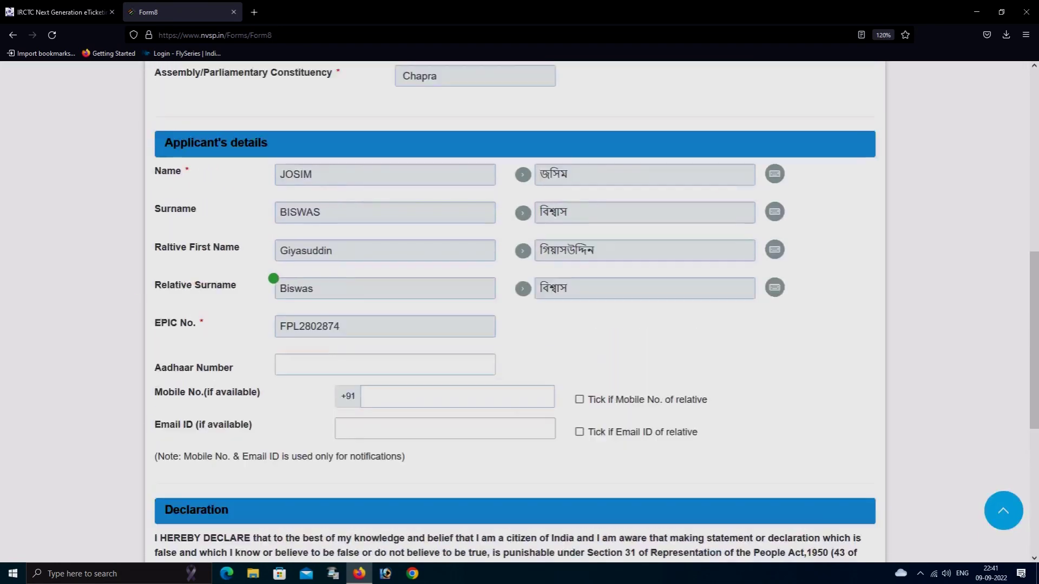
{"action": "scroll", "coordinate": [141, 285], "scroll_direction": "up", "scroll_amount": 3}
{"action": "scroll", "coordinate": [270, 259], "scroll_direction": "up", "scroll_amount": 3}
{"action": "scroll", "coordinate": [216, 287], "scroll_direction": "up", "scroll_amount": 1}
Step: Choose 'Correction of Entries in Existing Electoral Roll' to reveal the correction checkboxes
{"action": "left_click", "coordinate": [169, 304]}
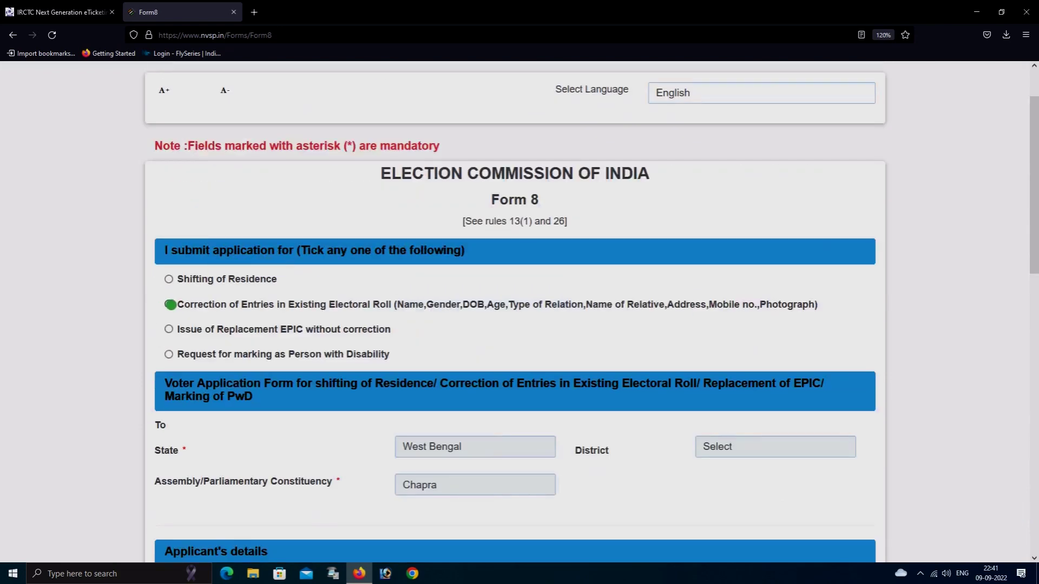
{"action": "scroll", "coordinate": [200, 308], "scroll_direction": "down", "scroll_amount": 6}
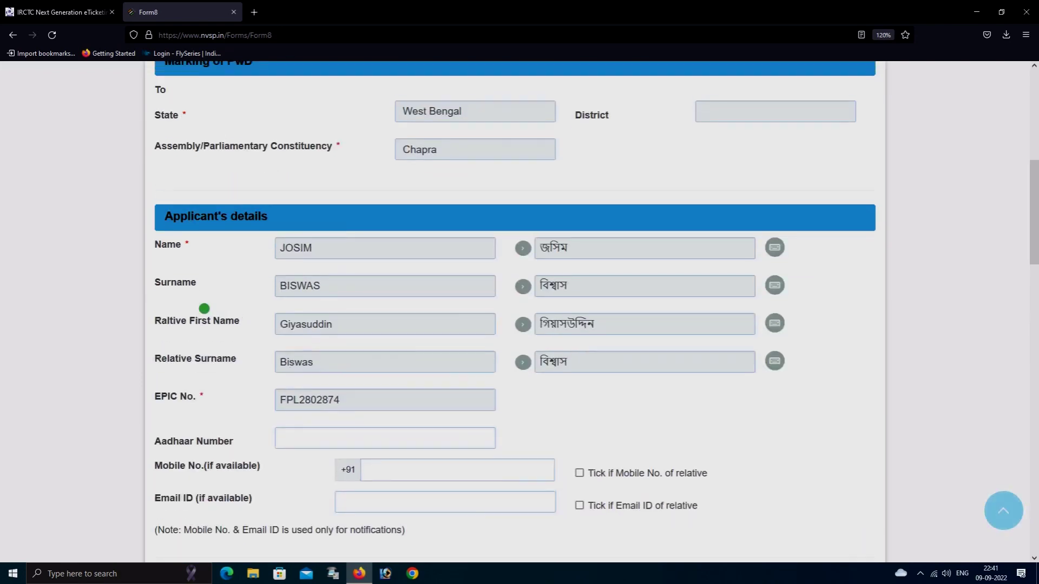
{"action": "scroll", "coordinate": [208, 308], "scroll_direction": "down", "scroll_amount": 3}
{"action": "scroll", "coordinate": [306, 332], "scroll_direction": "down", "scroll_amount": 3}
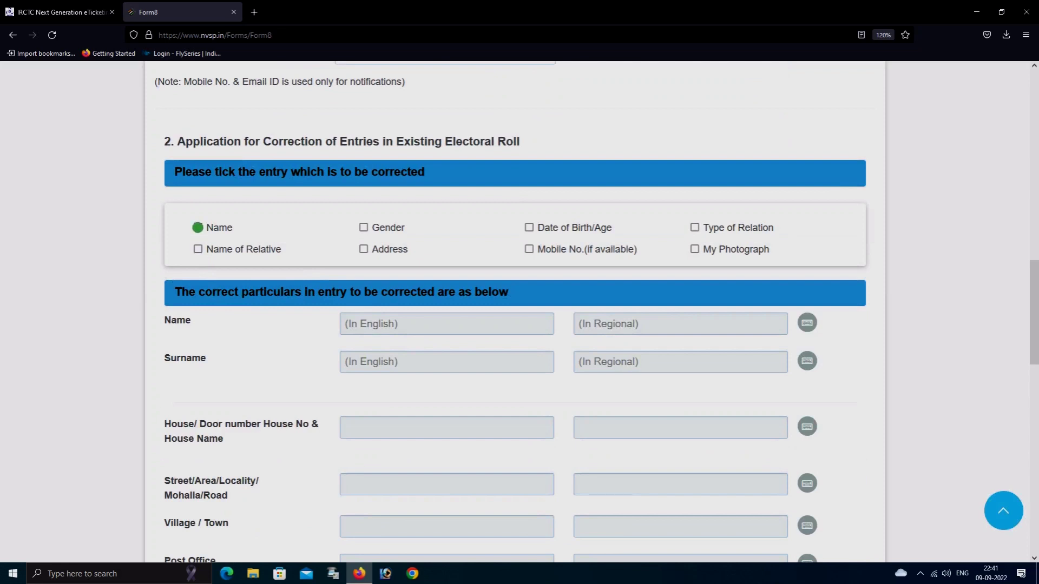
Step: Tick Name for correction, untick it, then tick Date of Birth/Age instead
{"action": "left_click", "coordinate": [197, 227]}
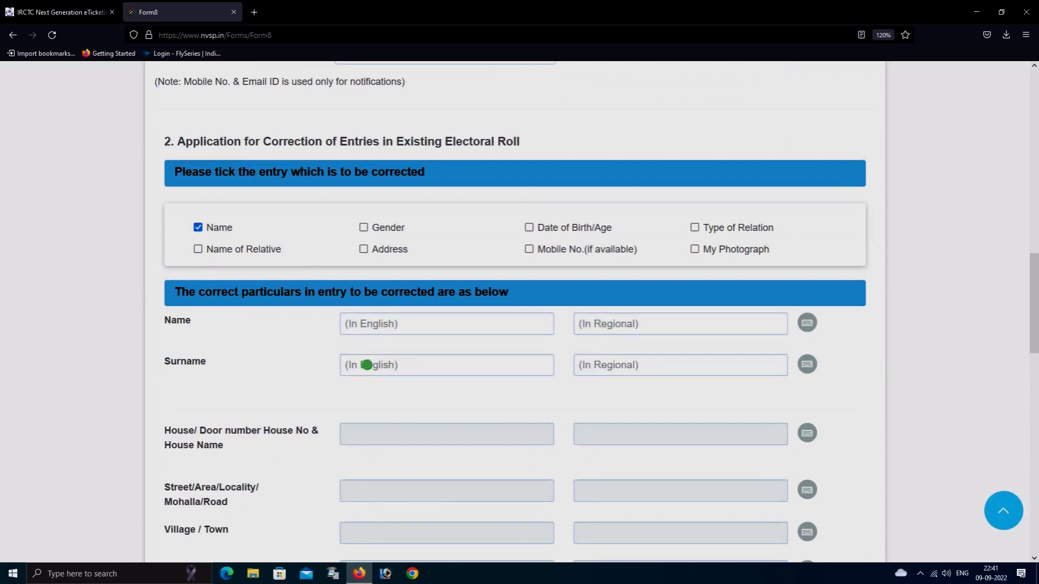
{"action": "left_click", "coordinate": [377, 328]}
{"action": "left_click", "coordinate": [198, 228]}
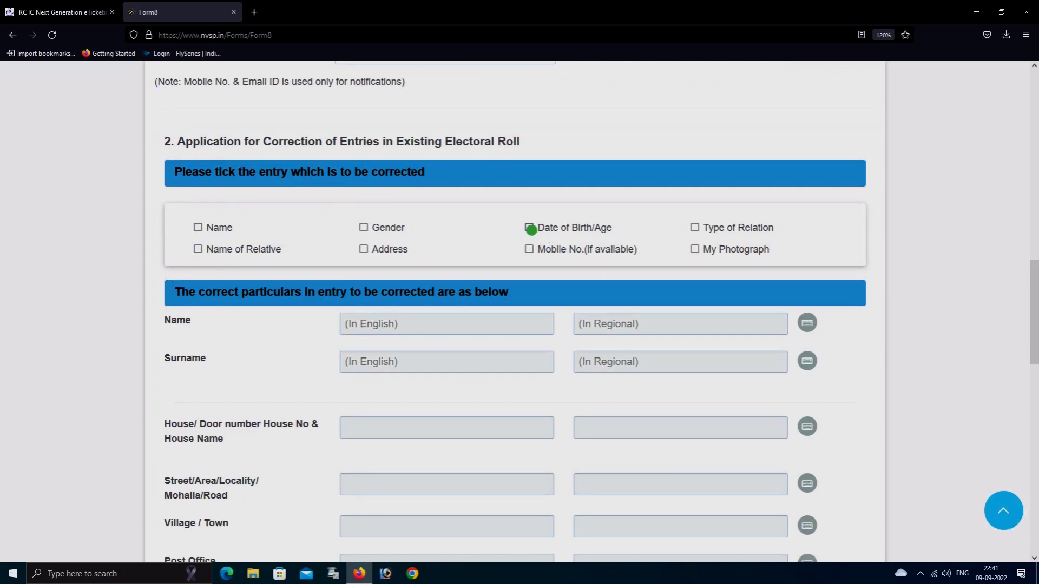
{"action": "left_click", "coordinate": [528, 229]}
{"action": "scroll", "coordinate": [528, 232], "scroll_direction": "down", "scroll_amount": 5}
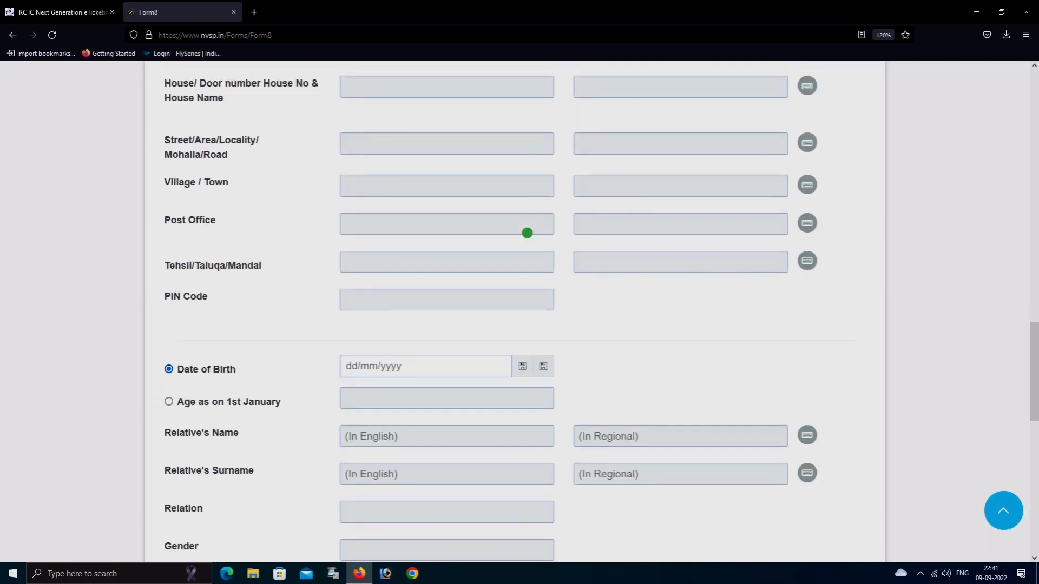
{"action": "scroll", "coordinate": [529, 232], "scroll_direction": "down", "scroll_amount": 3}
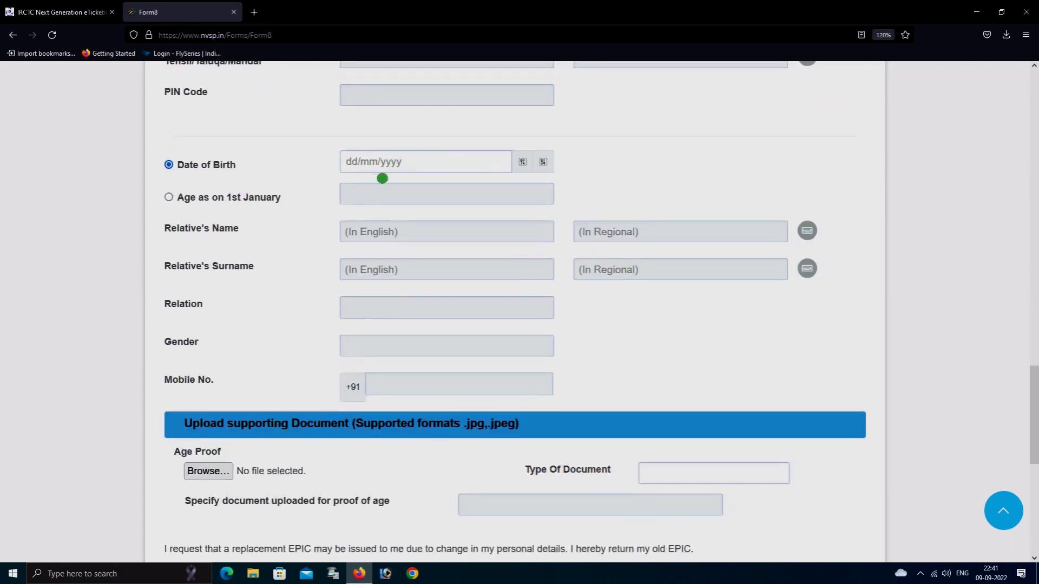
{"action": "scroll", "coordinate": [441, 202], "scroll_direction": "up", "scroll_amount": 2}
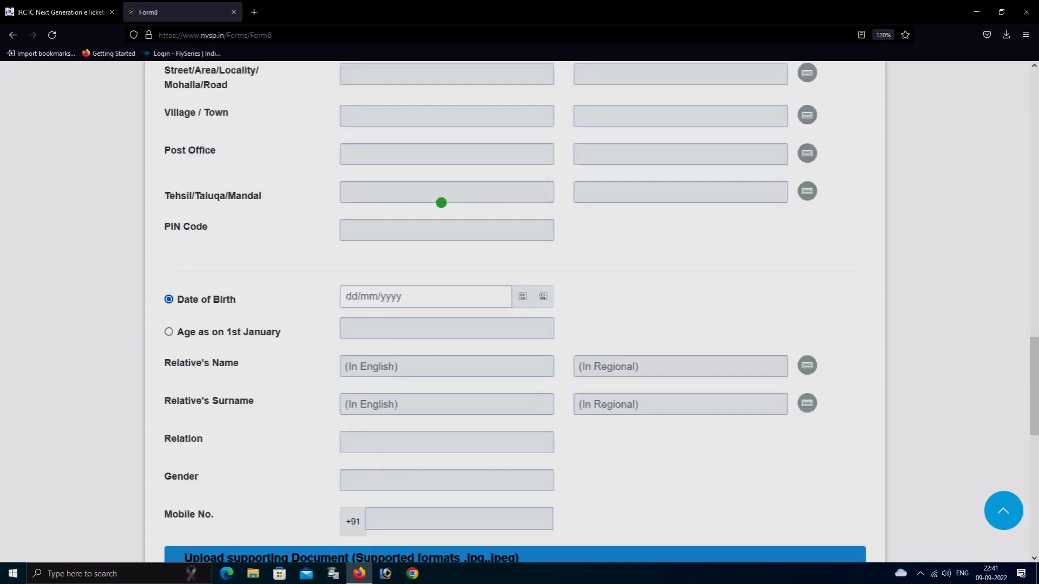
{"action": "scroll", "coordinate": [448, 203], "scroll_direction": "up", "scroll_amount": 6}
{"action": "scroll", "coordinate": [448, 204], "scroll_direction": "up", "scroll_amount": 1}
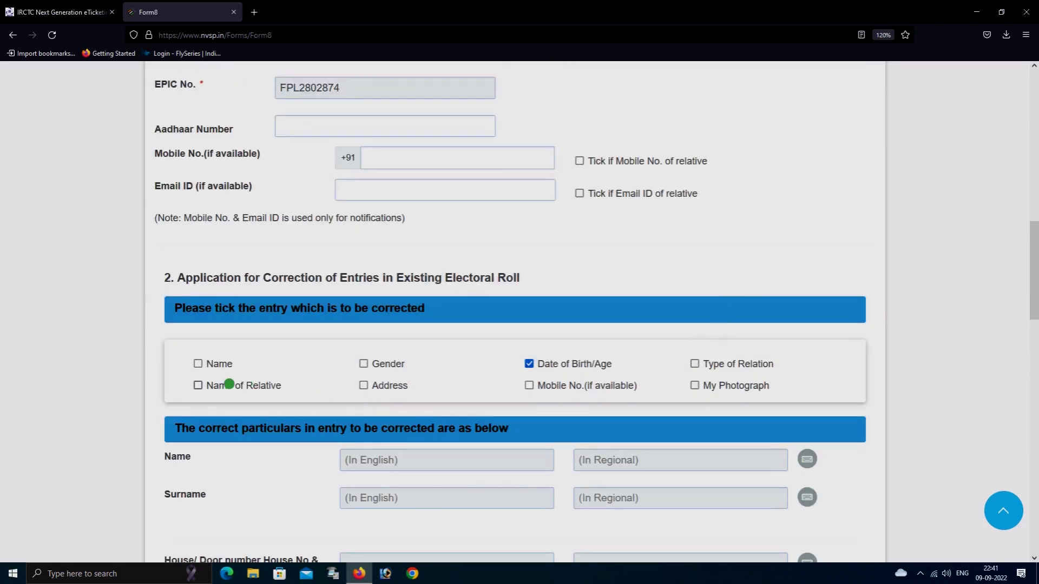
Step: Untick Date of Birth/Age and tick My Photograph to reveal the photo upload section
{"action": "left_click", "coordinate": [695, 385]}
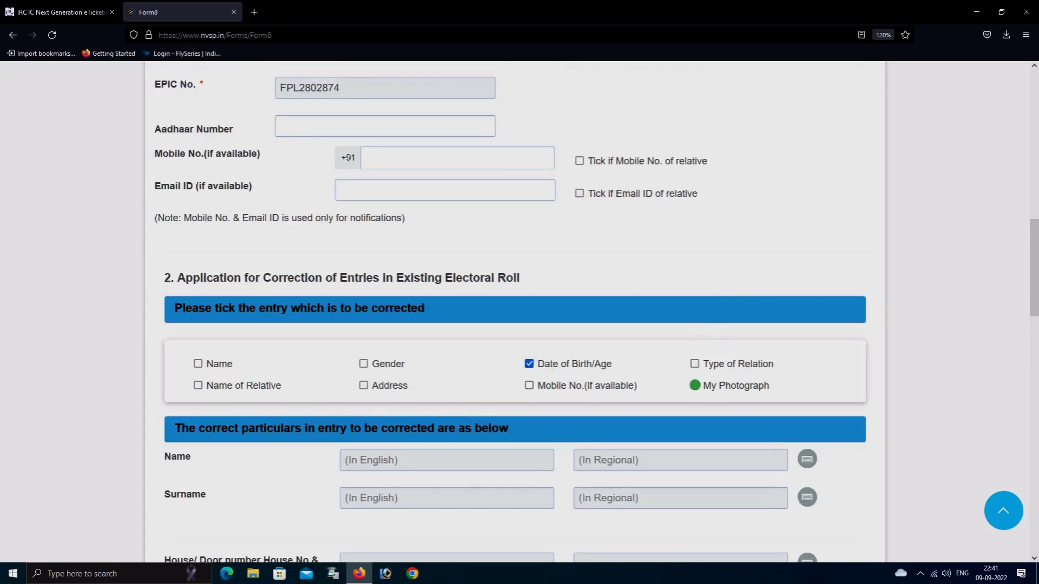
{"action": "left_click", "coordinate": [534, 365]}
{"action": "scroll", "coordinate": [562, 369], "scroll_direction": "down", "scroll_amount": 5}
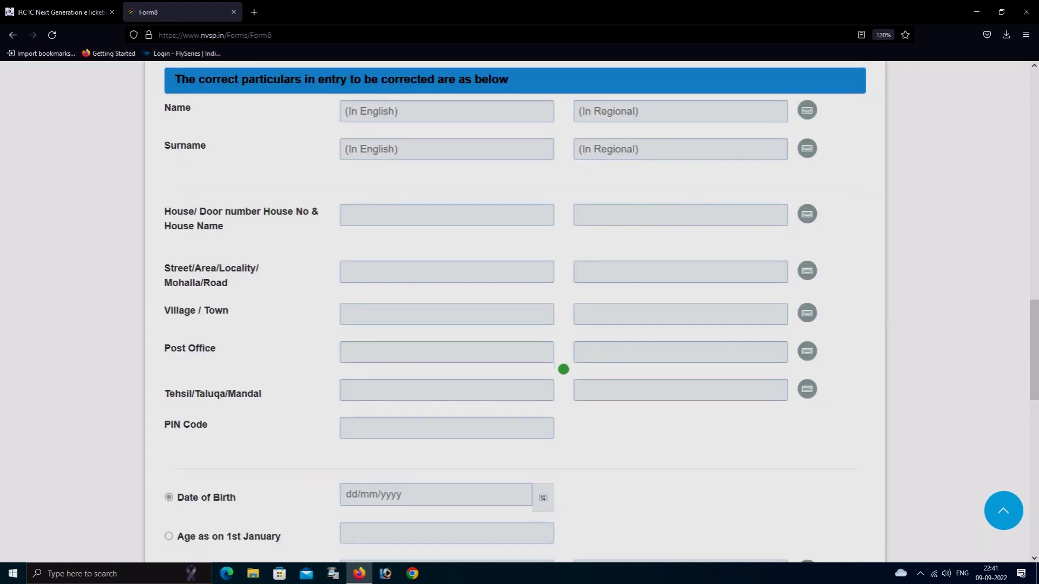
{"action": "scroll", "coordinate": [563, 369], "scroll_direction": "down", "scroll_amount": 7}
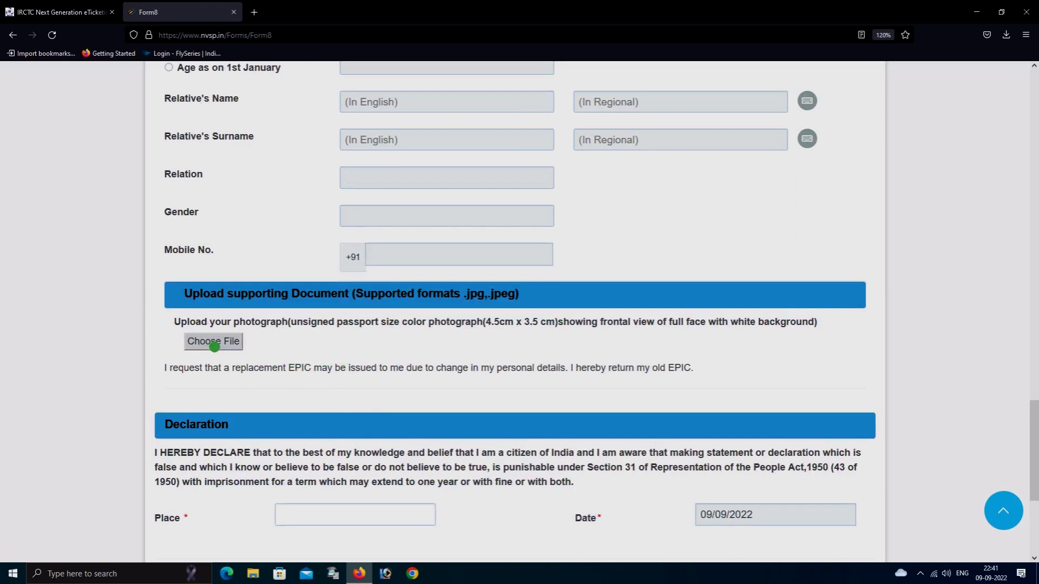
Step: Scroll through Form 8 down to the captcha and back up to the top
{"action": "scroll", "coordinate": [394, 487], "scroll_direction": "down", "scroll_amount": 3}
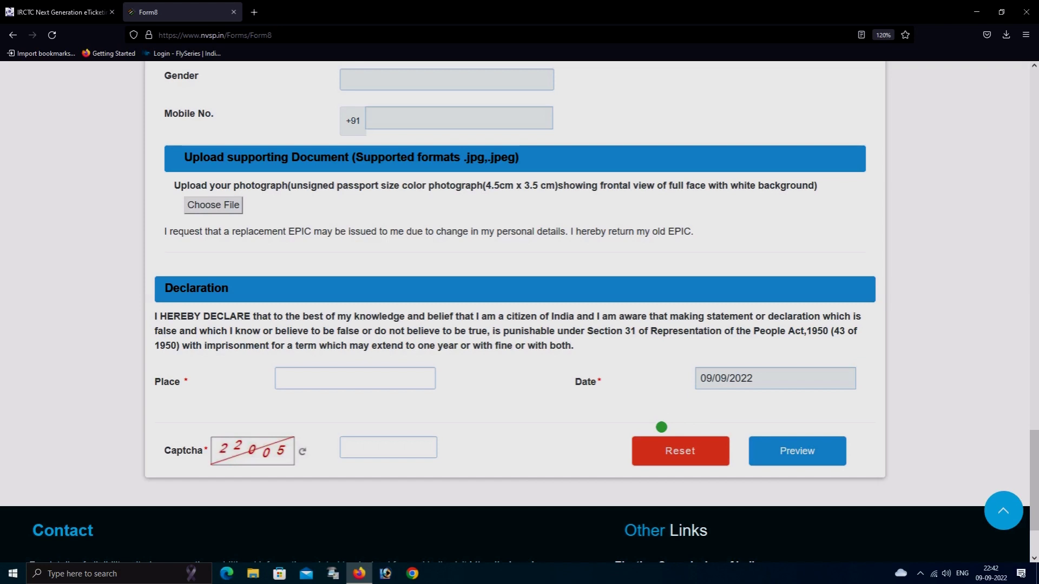
{"action": "scroll", "coordinate": [633, 406], "scroll_direction": "up", "scroll_amount": 7}
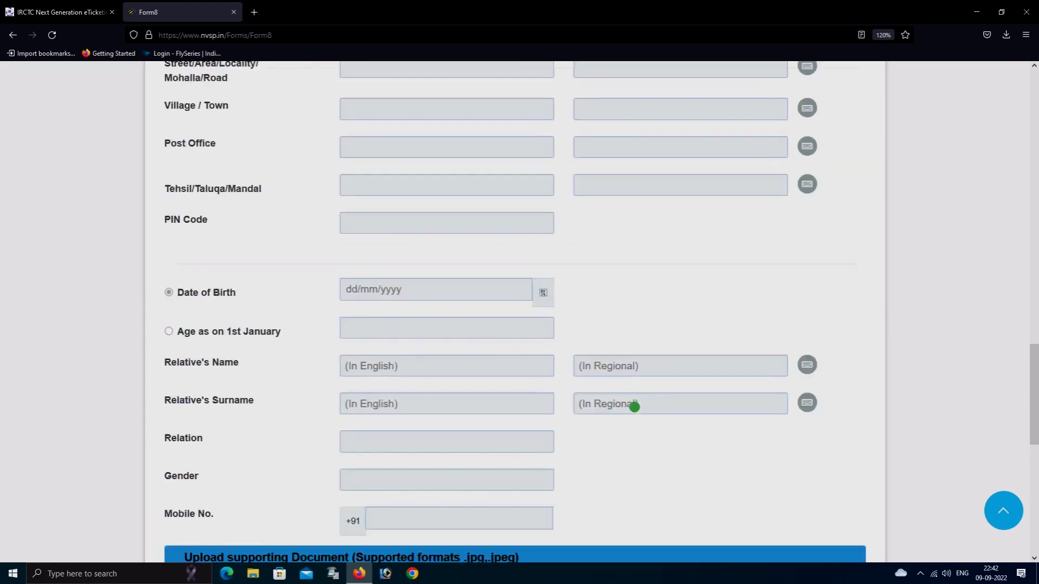
{"action": "scroll", "coordinate": [633, 405], "scroll_direction": "up", "scroll_amount": 5}
{"action": "scroll", "coordinate": [633, 405], "scroll_direction": "up", "scroll_amount": 6}
{"action": "scroll", "coordinate": [633, 405], "scroll_direction": "up", "scroll_amount": 3}
{"action": "scroll", "coordinate": [628, 406], "scroll_direction": "up", "scroll_amount": 9}
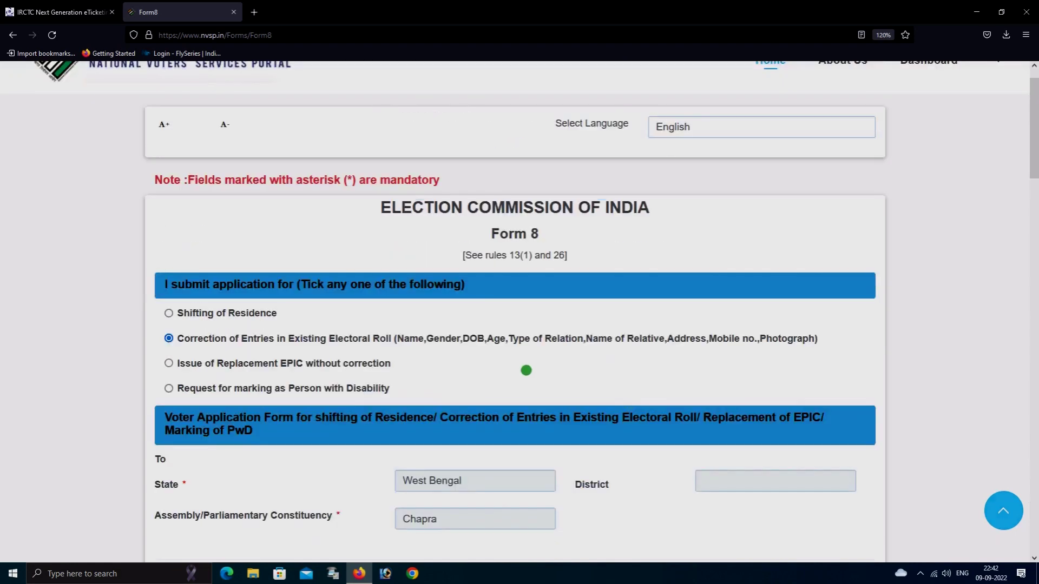
{"action": "scroll", "coordinate": [524, 366], "scroll_direction": "down", "scroll_amount": 5}
{"action": "scroll", "coordinate": [504, 379], "scroll_direction": "down", "scroll_amount": 5}
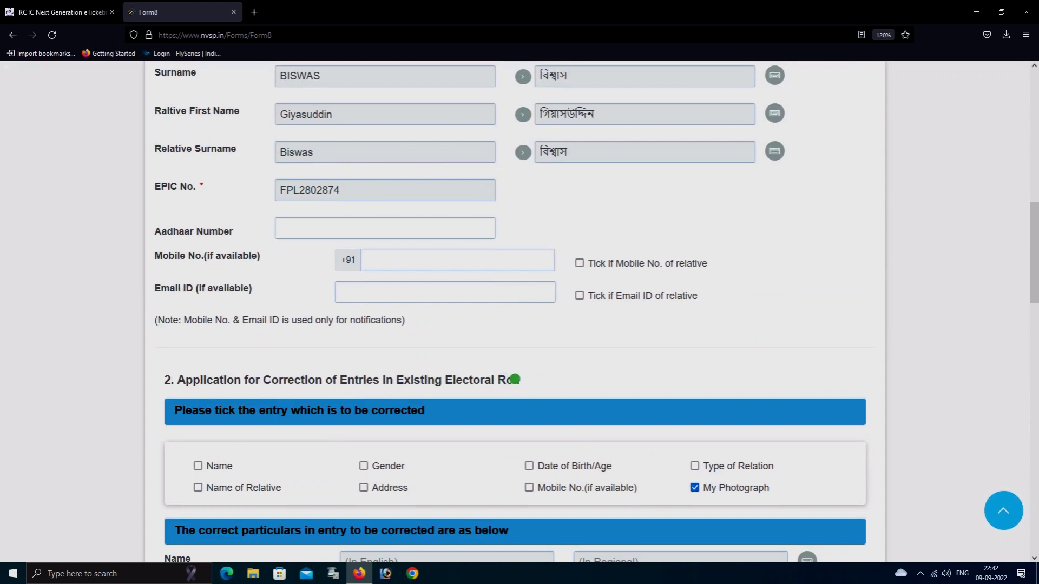
{"action": "scroll", "coordinate": [515, 378], "scroll_direction": "up", "scroll_amount": 12}
{"action": "scroll", "coordinate": [522, 374], "scroll_direction": "up", "scroll_amount": 2}
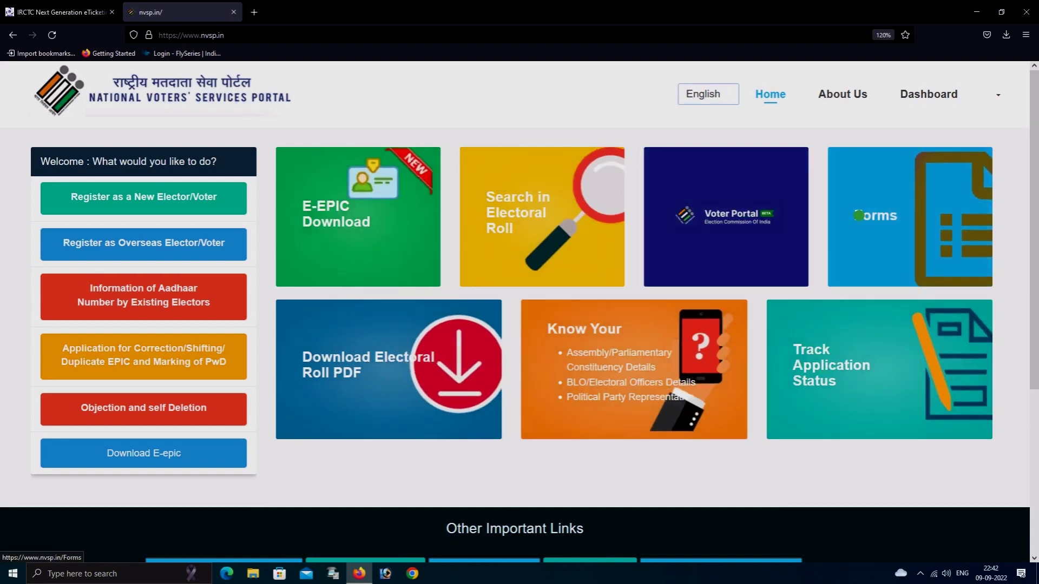
Step: Open the Forms index of voter registration forms from the home page
{"action": "left_click", "coordinate": [859, 216]}
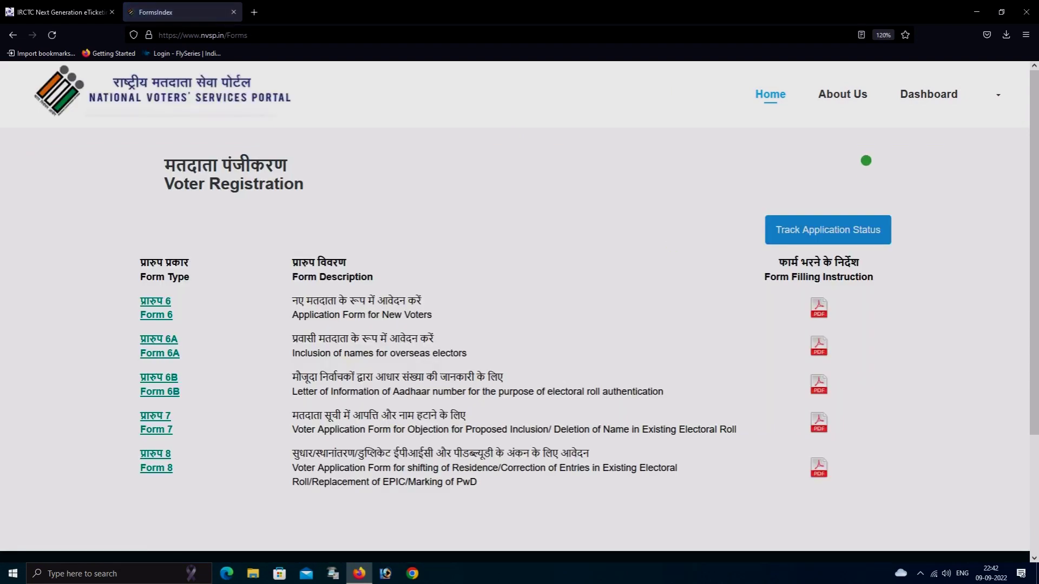
Step: Open the Dashboard's My Forms list, which shows 0 results
{"action": "left_click", "coordinate": [927, 118]}
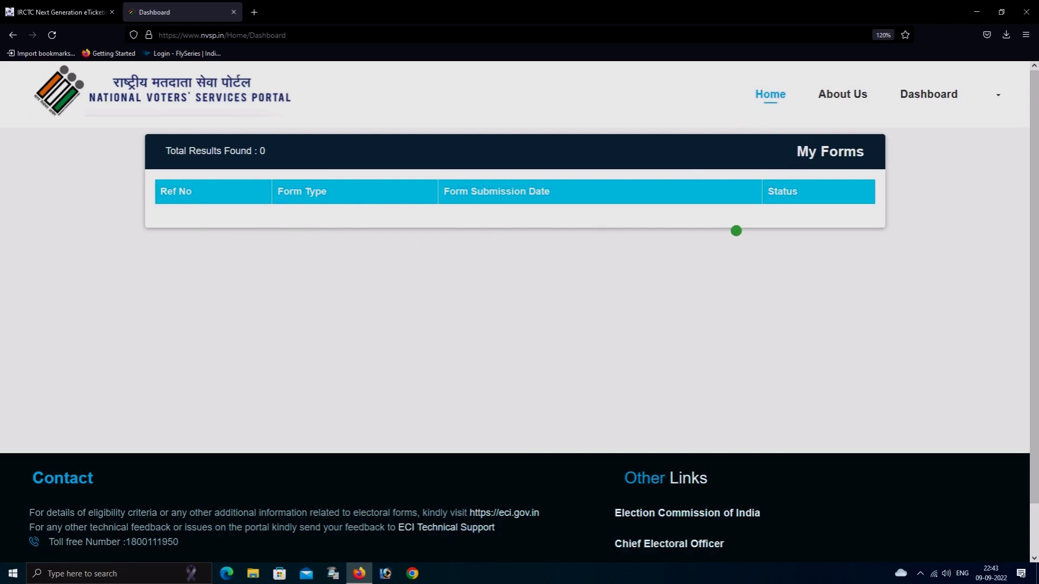
Step: Return to the NVSP home page and scroll down its elector service options
{"action": "left_click", "coordinate": [771, 96]}
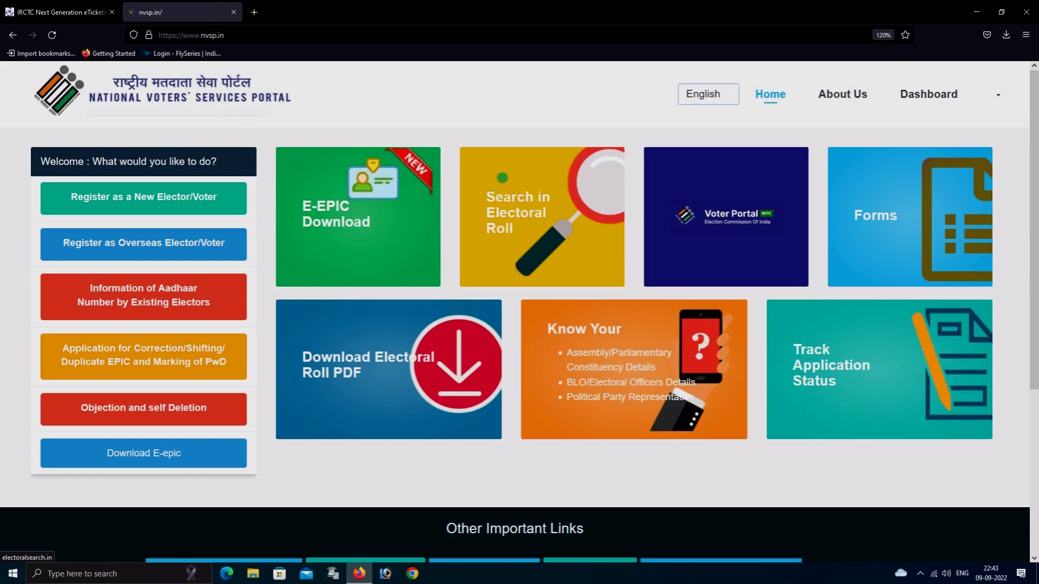
{"action": "scroll", "coordinate": [179, 300], "scroll_direction": "down", "scroll_amount": 2}
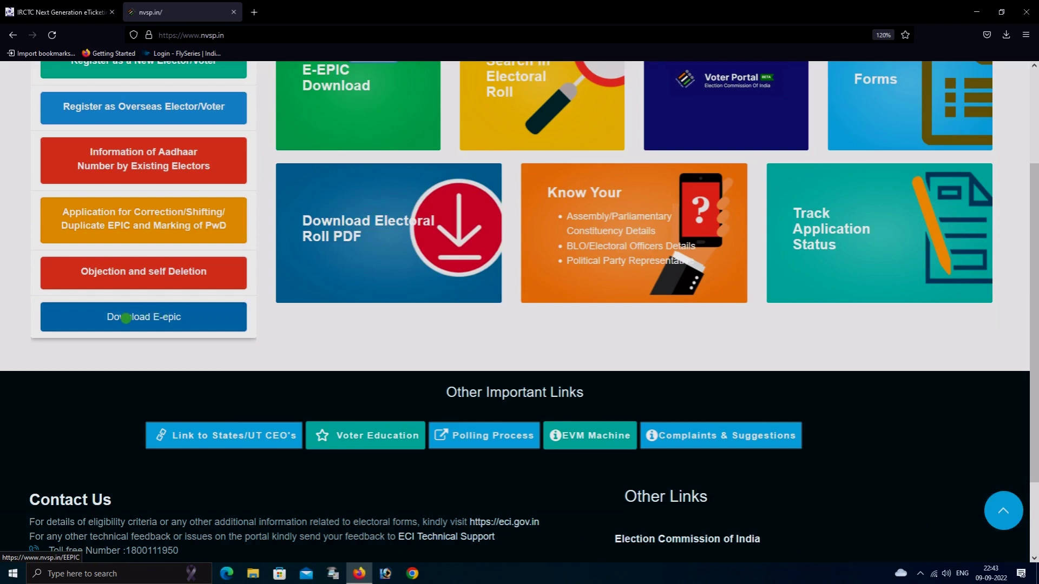
Step: On the e-EPIC download page, choose Form Reference no. lookup and leave the state unselected
{"action": "left_click", "coordinate": [124, 319]}
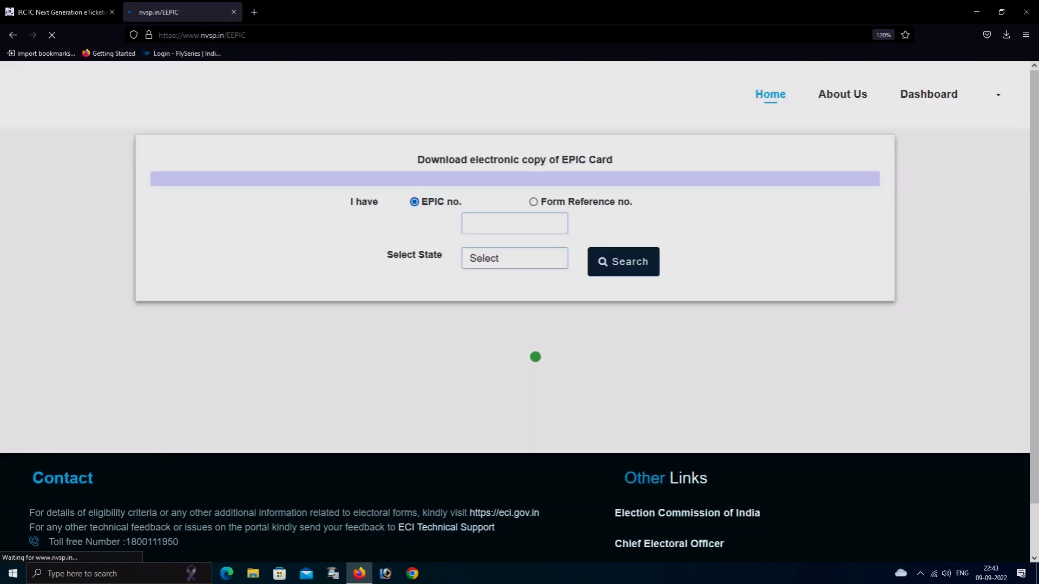
{"action": "left_click", "coordinate": [497, 222]}
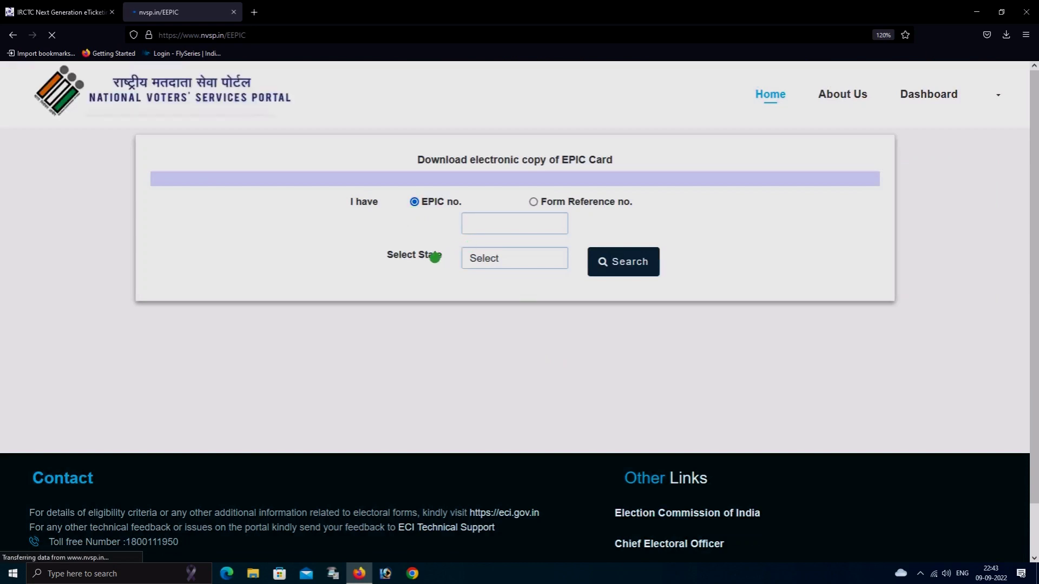
{"action": "left_click", "coordinate": [534, 202]}
{"action": "left_click", "coordinate": [495, 260]}
{"action": "scroll", "coordinate": [547, 383], "scroll_direction": "down", "scroll_amount": 7}
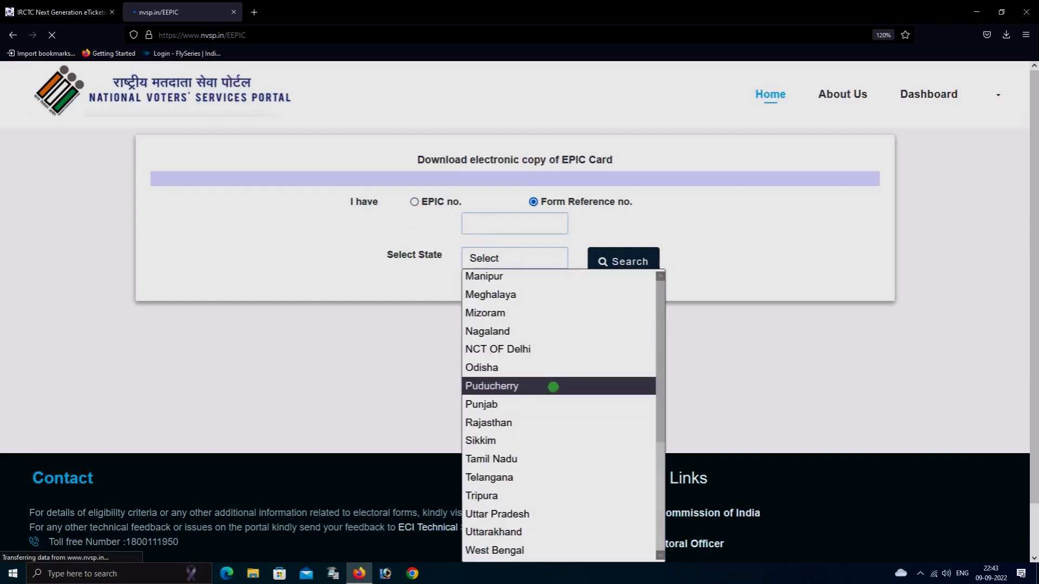
{"action": "scroll", "coordinate": [544, 440], "scroll_direction": "up", "scroll_amount": 2}
{"action": "scroll", "coordinate": [545, 440], "scroll_direction": "down", "scroll_amount": 2}
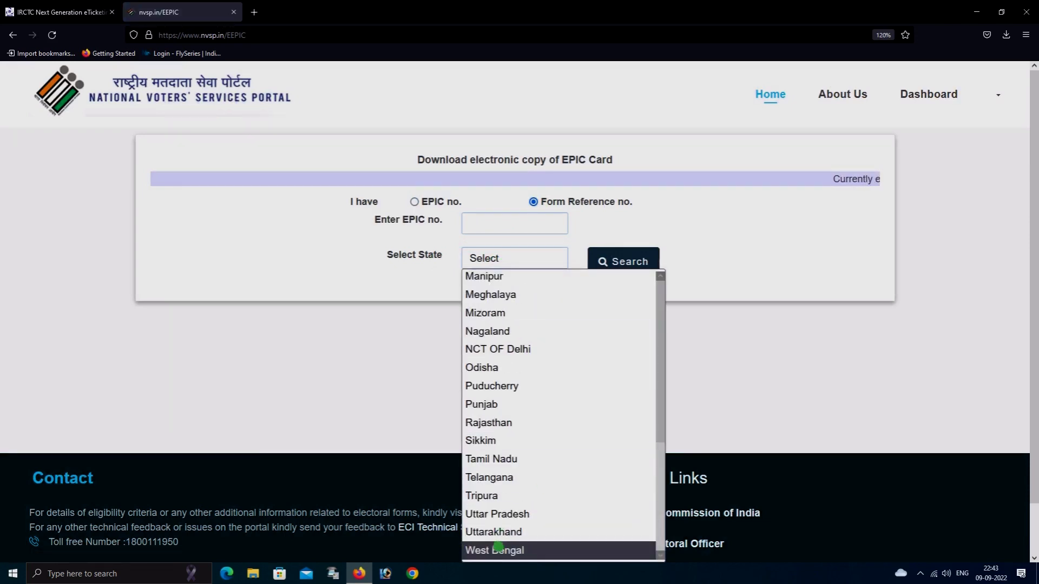
{"action": "left_click", "coordinate": [599, 261]}
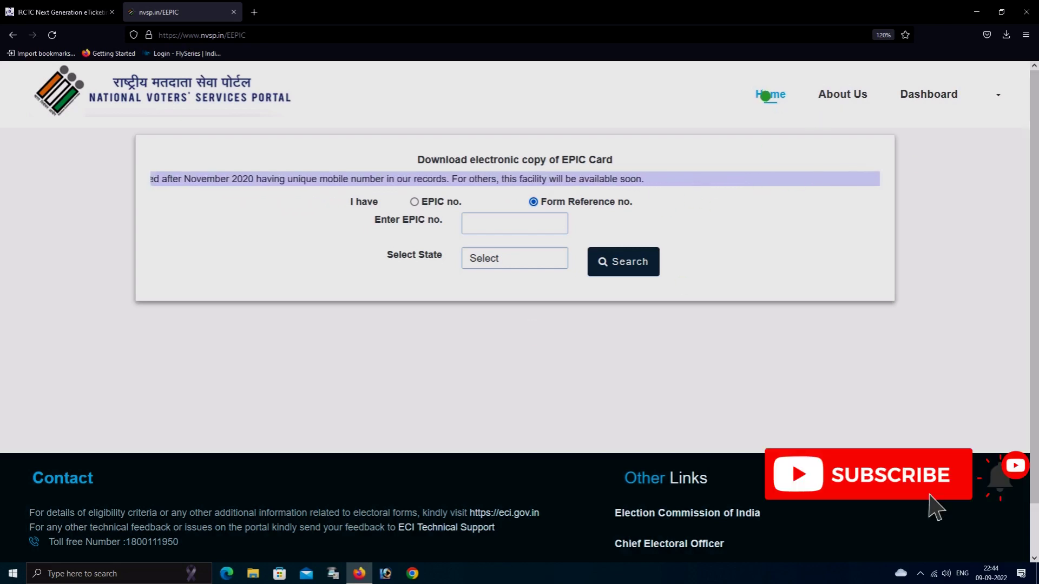
Step: Go back from the e-EPIC download page to the NVSP home page
{"action": "left_click", "coordinate": [766, 96]}
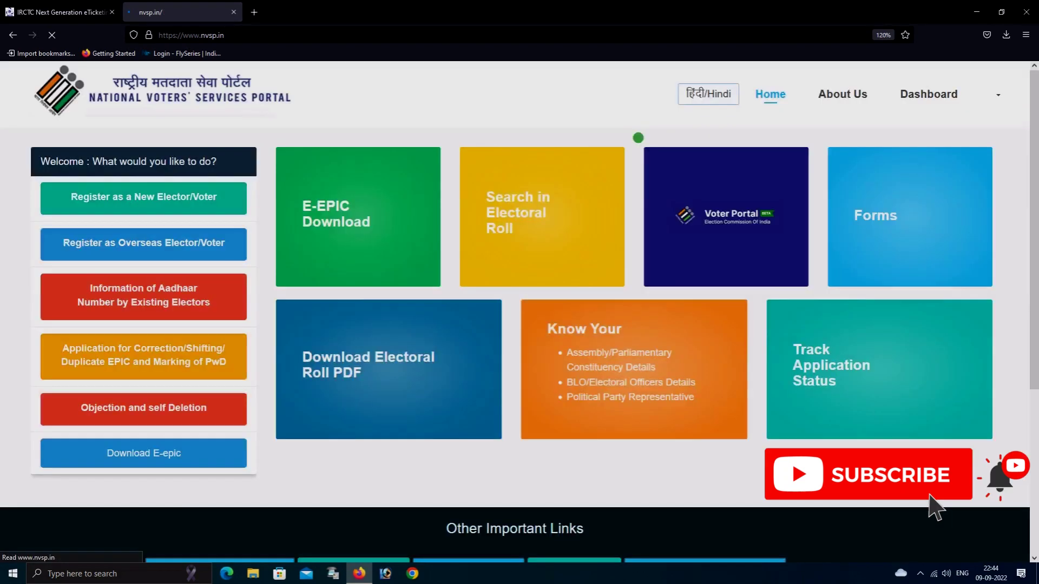